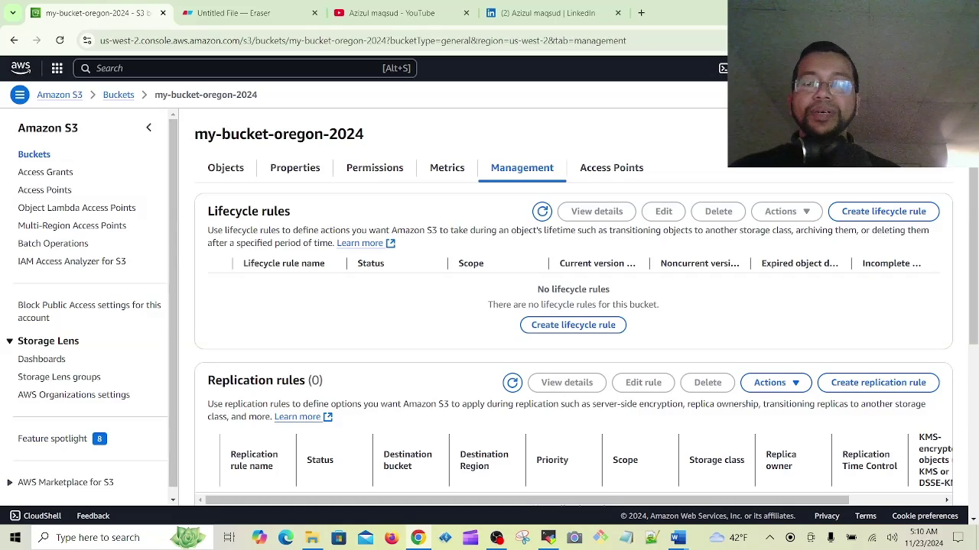
Step: Adjust the noncurrent versions, expired object and incomplete multipart column widths in the Lifecycle rules table to examine the headings
drag(750, 263, 807, 263)
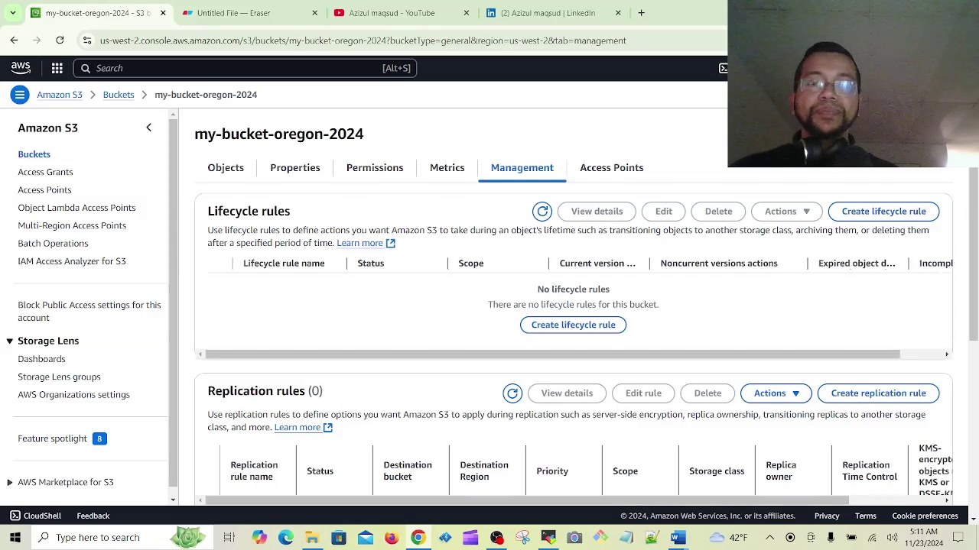
drag(650, 263, 708, 263)
drag(866, 263, 785, 263)
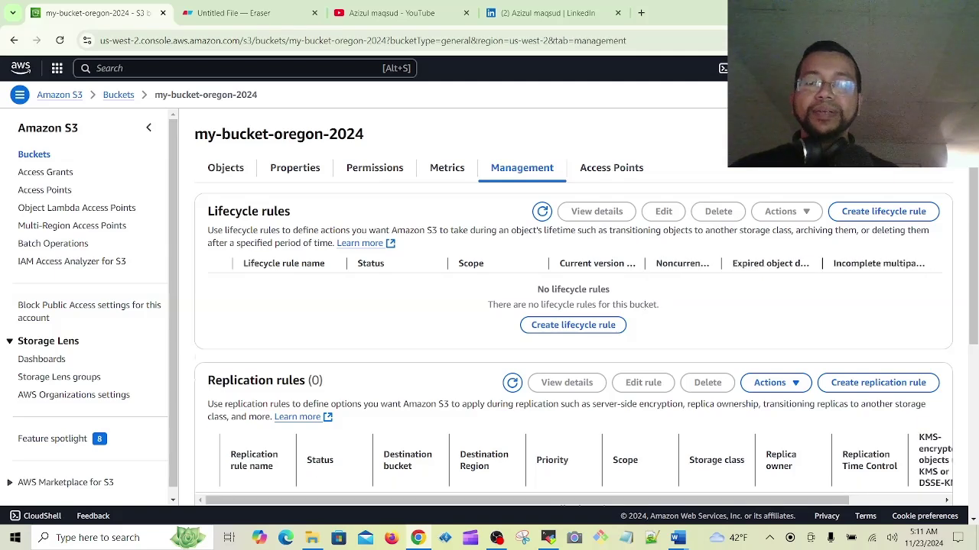
drag(822, 263, 797, 263)
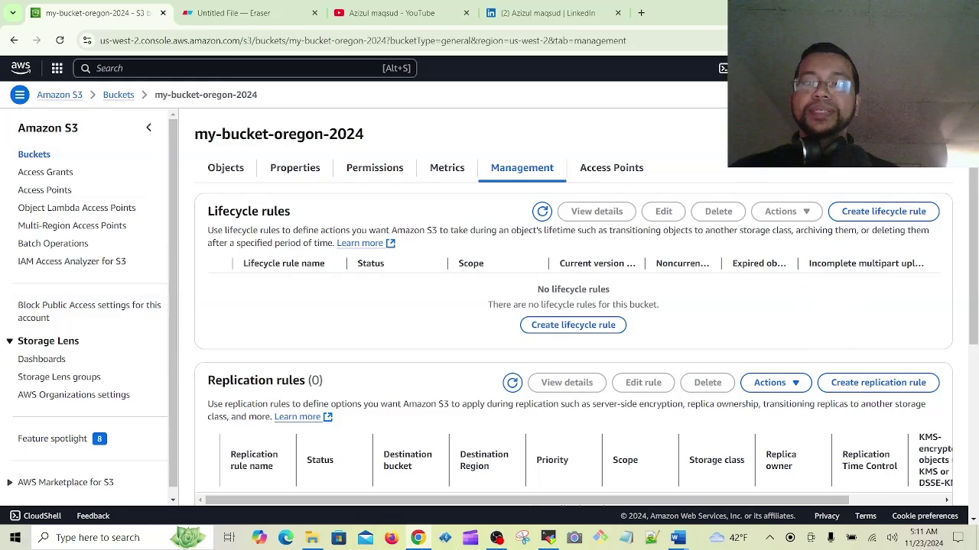
Step: Start a new lifecycle rule for my-bucket-oregon-2024 and name it demo-rule
click(883, 211)
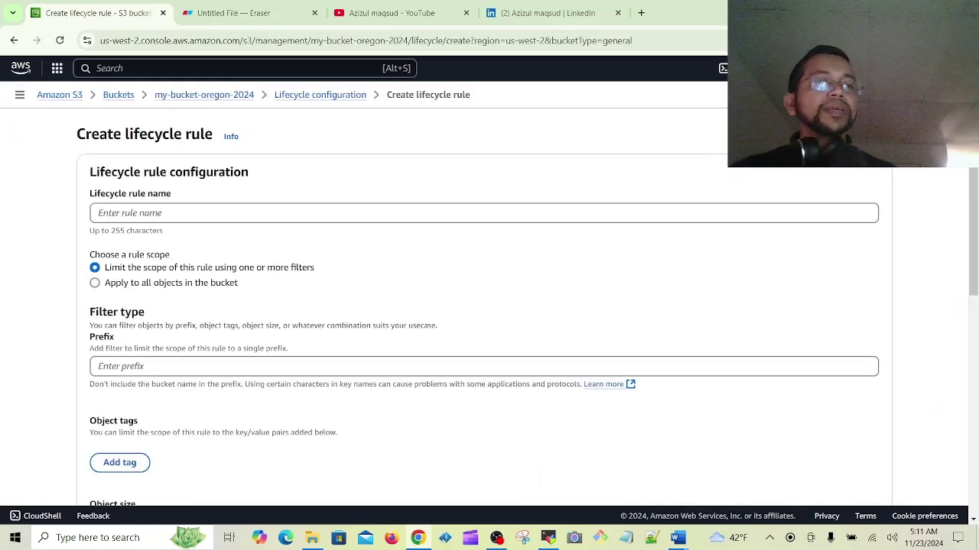
click(131, 214)
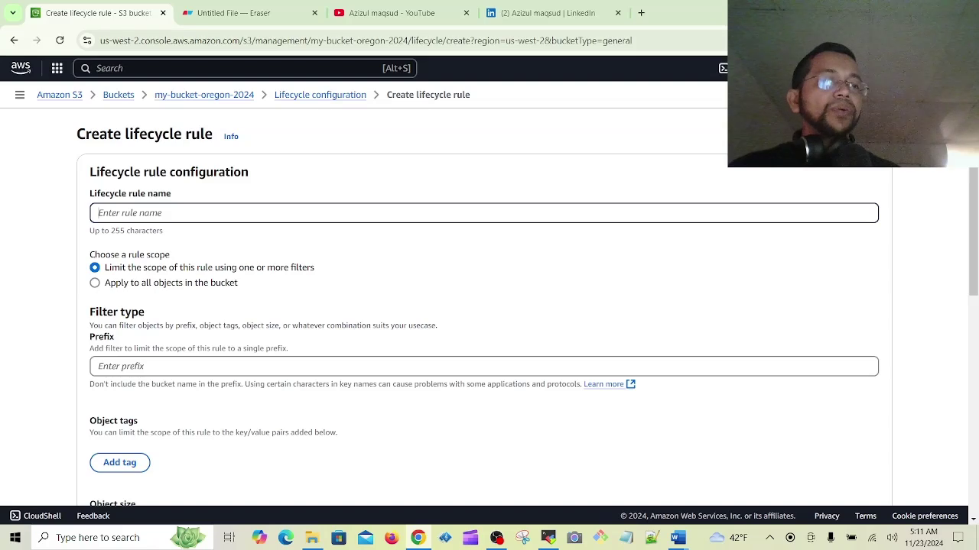
text(de)
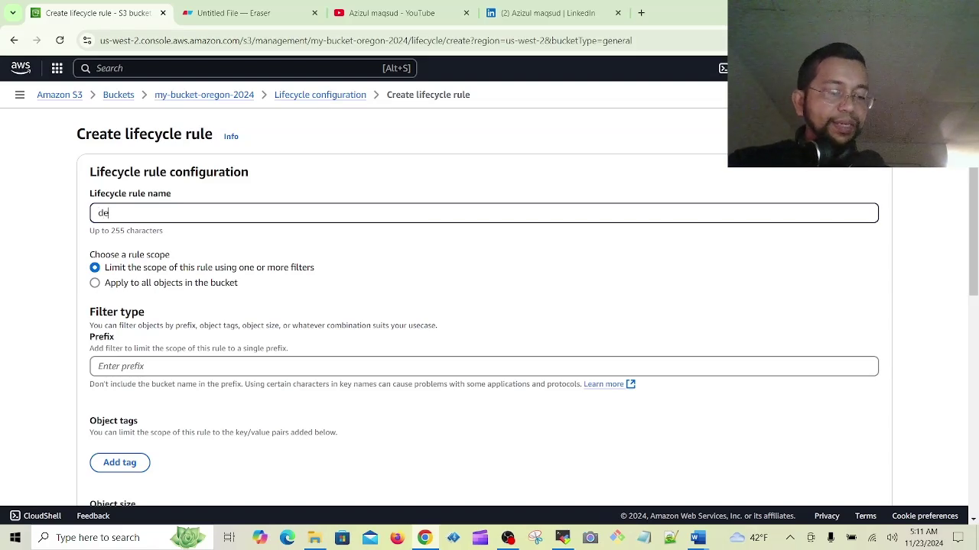
text(mo-)
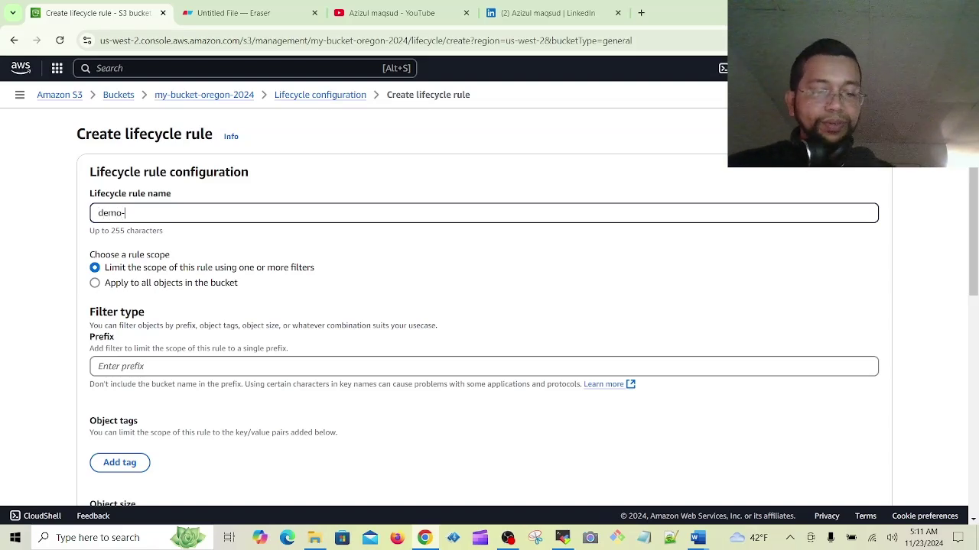
text(rule)
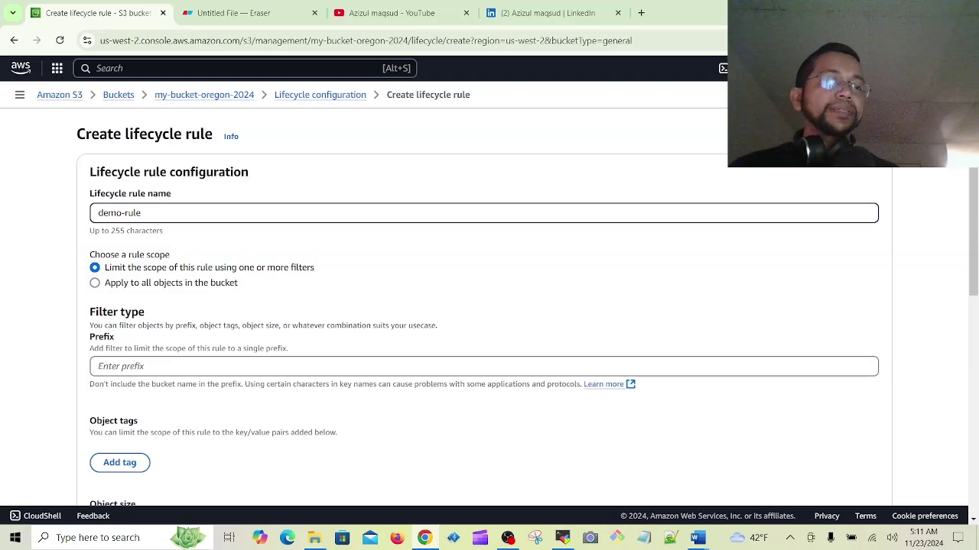
Step: Set the rule scope to apply to all objects in the bucket and acknowledge that scope
scroll(490, 314, down, 1)
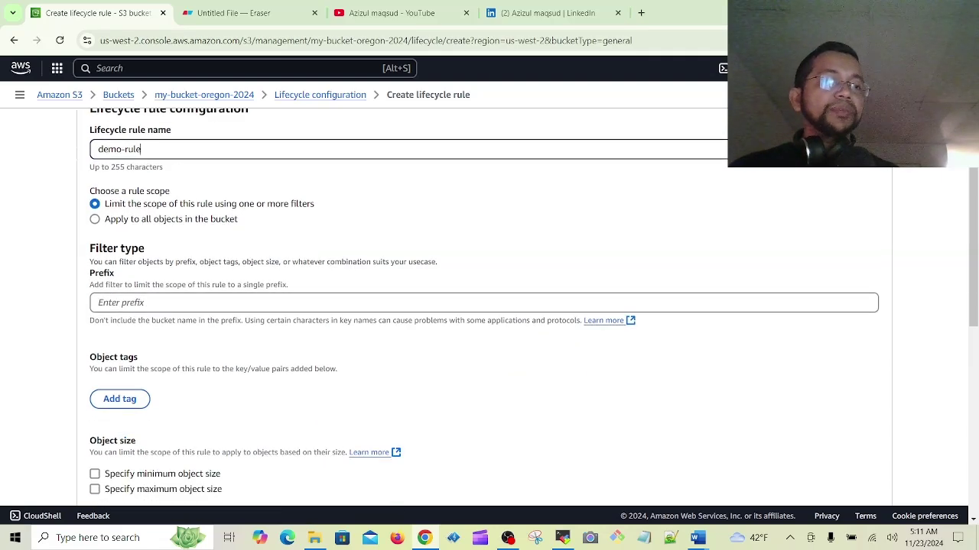
click(95, 219)
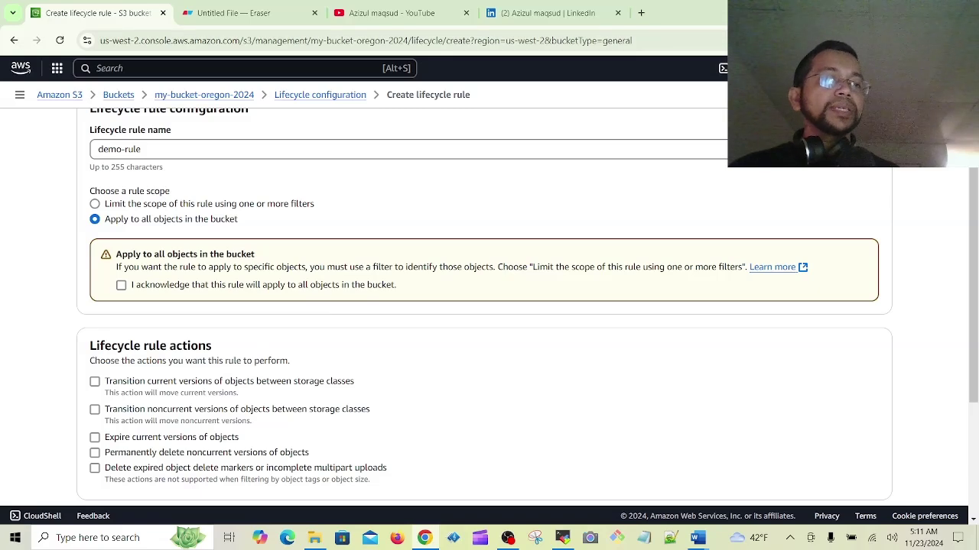
scroll(489, 313, down, 1)
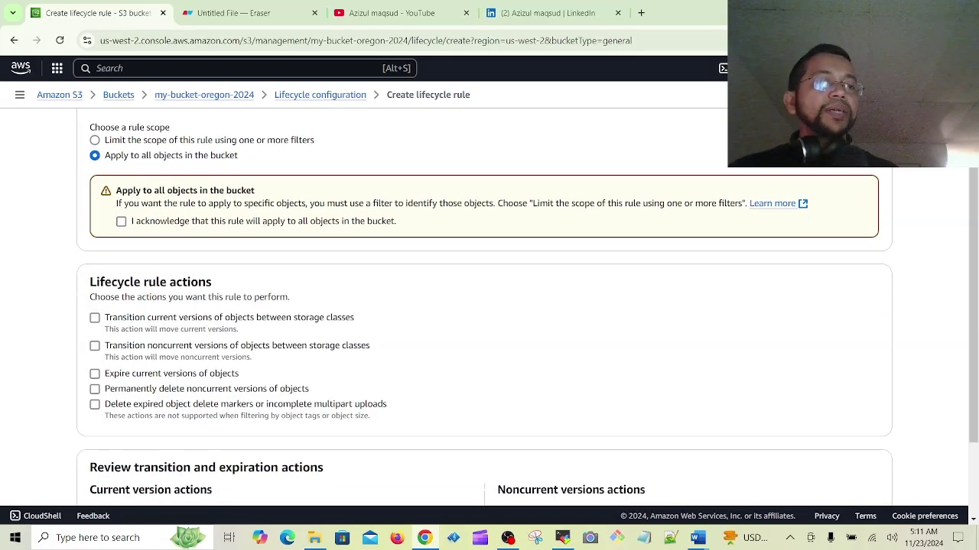
click(122, 221)
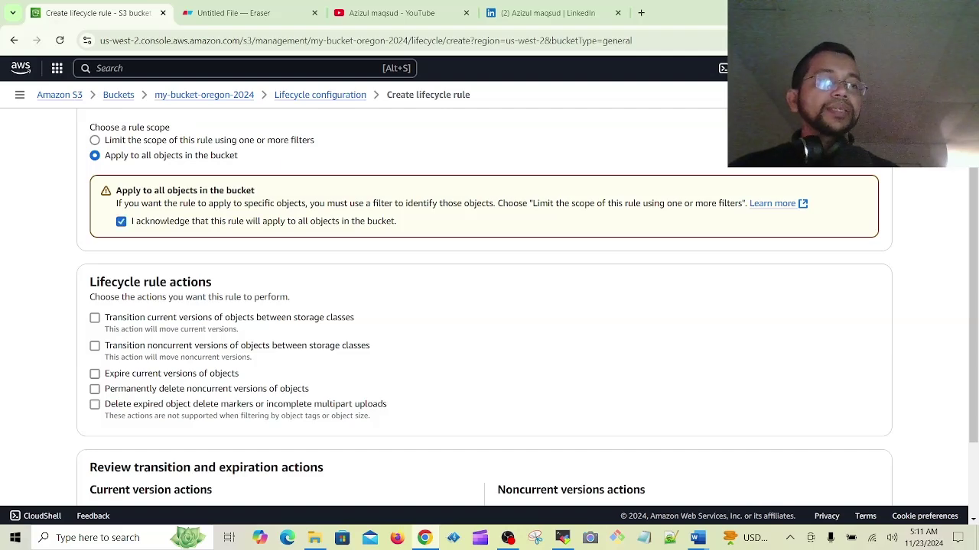
scroll(490, 306, down, 1)
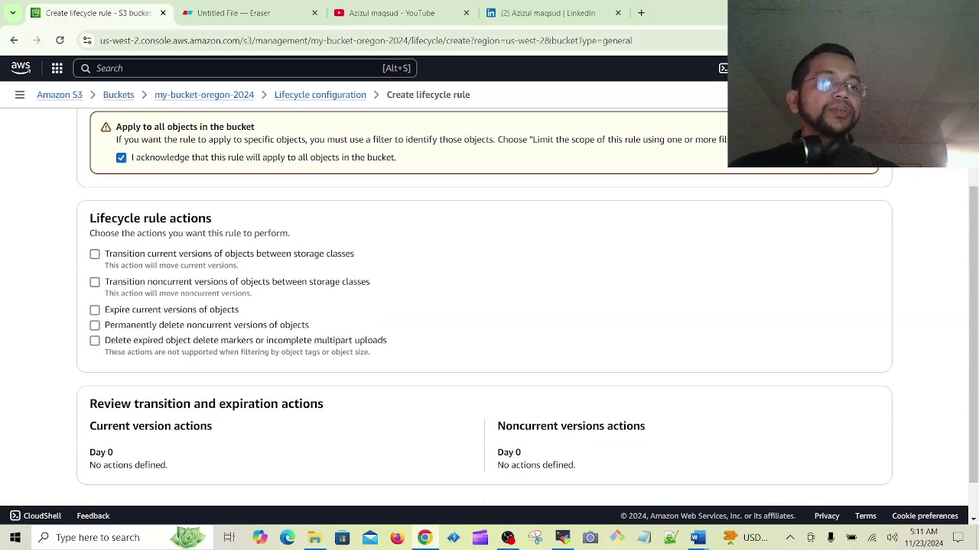
scroll(490, 305, up, 1)
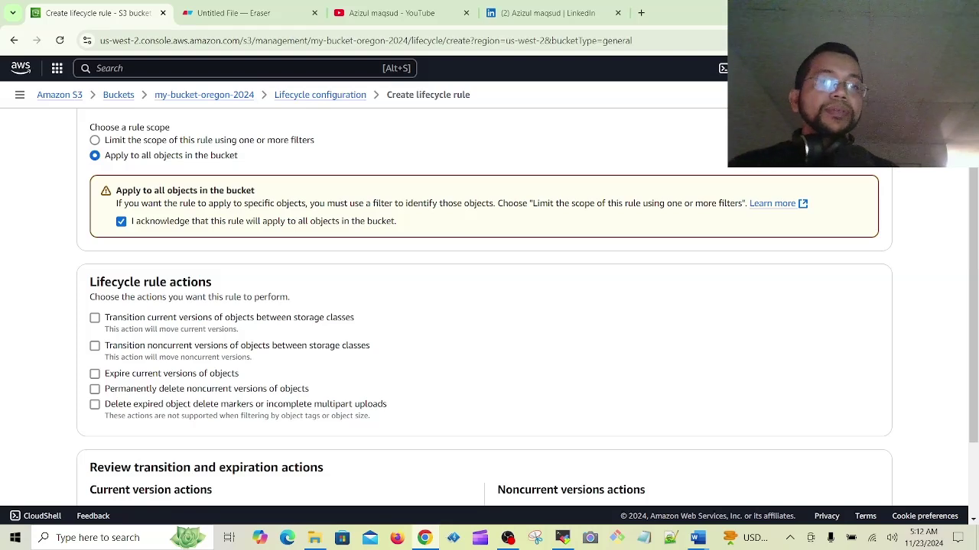
scroll(490, 306, down, 1)
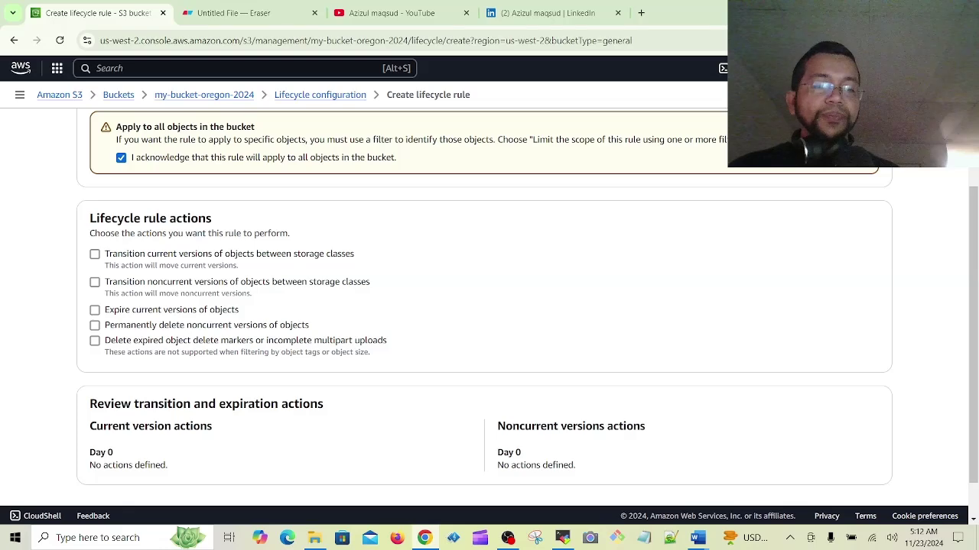
Step: Switch to the s3 lifecycle document in Word and make "current version" bold in the Actions bullet of Step 3
key(alt+Tab)
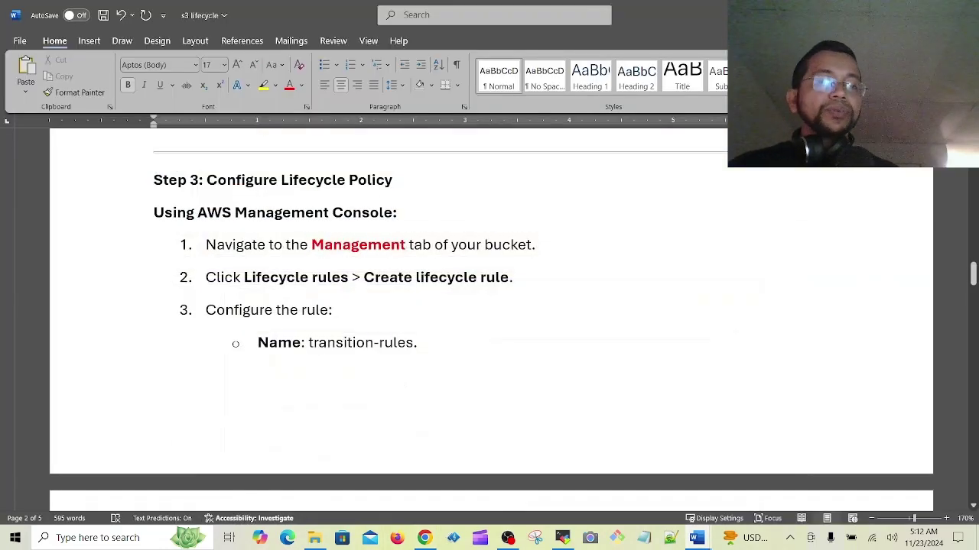
scroll(489, 322, down, 2)
scroll(490, 321, down, 2)
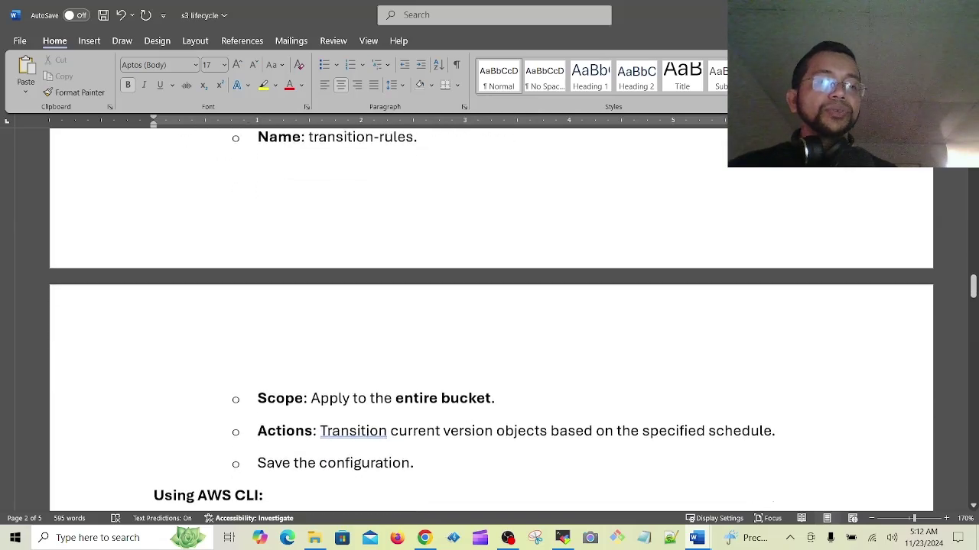
scroll(490, 322, down, 3)
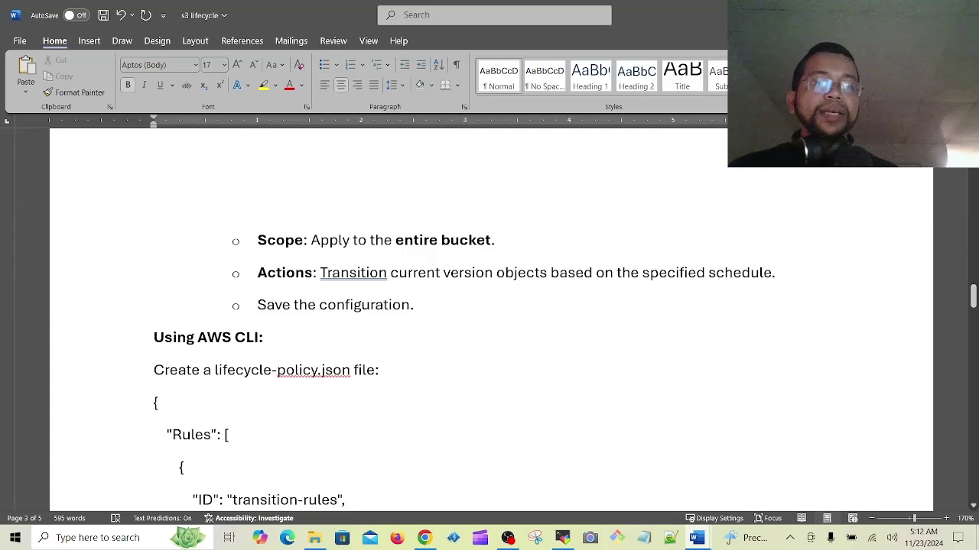
double_click(470, 273)
key(ctrl+b)
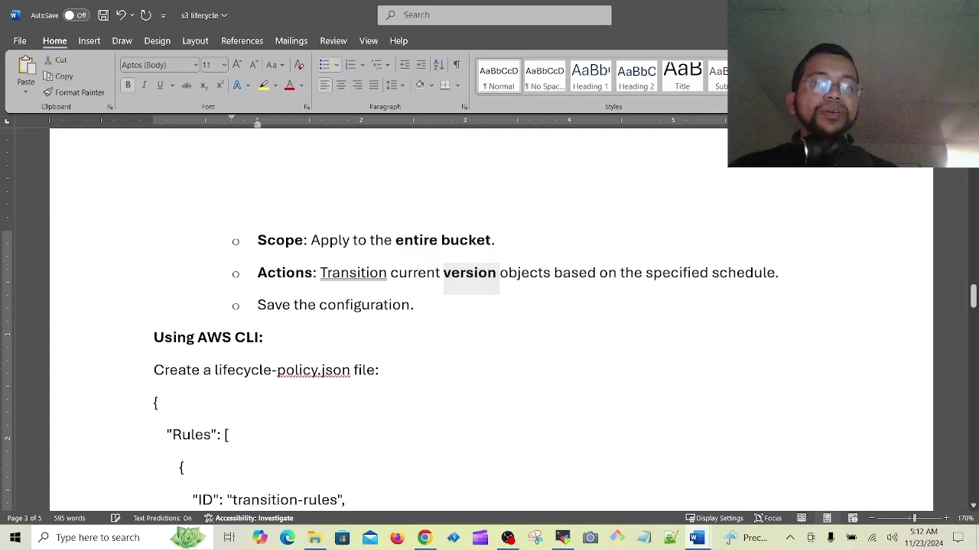
double_click(416, 273)
key(ctrl+b)
click(415, 305)
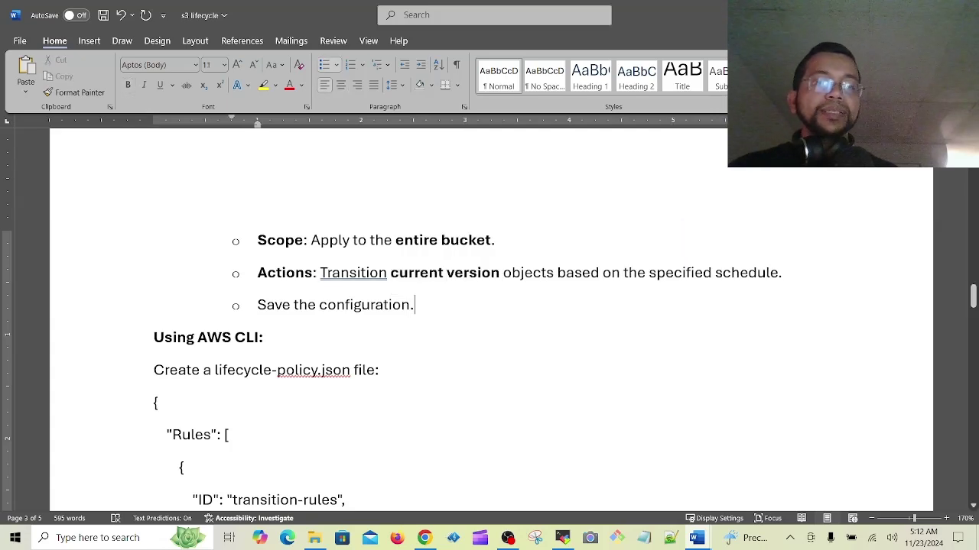
double_click(353, 273)
drag(391, 273, 502, 276)
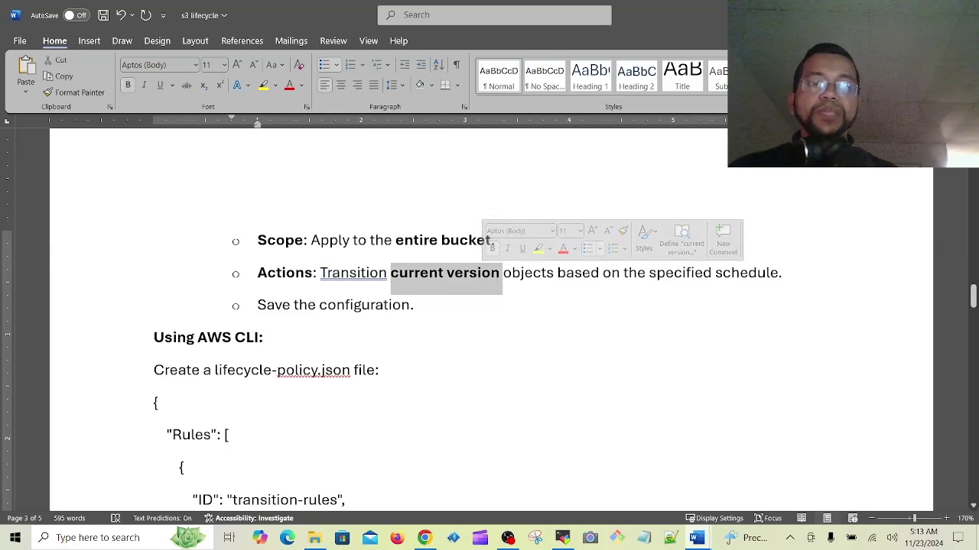
Step: Back in the S3 console in Chrome, enable transitioning current versions between storage classes and acknowledge the per-request transition cost
click(425, 538)
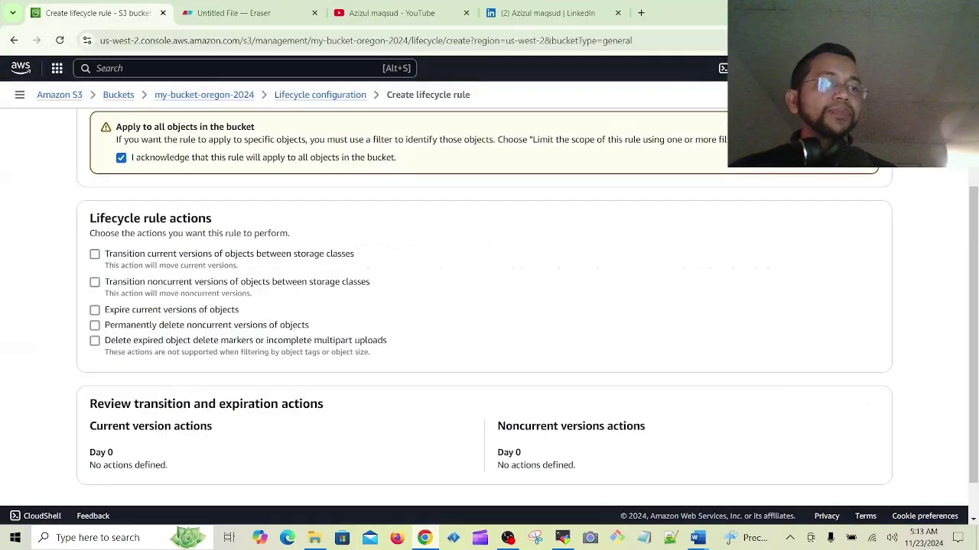
click(95, 254)
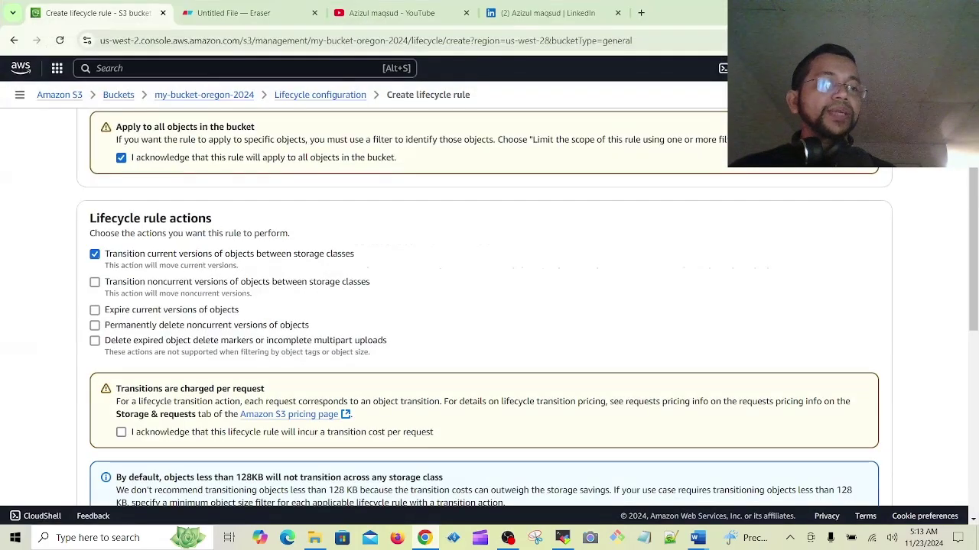
scroll(490, 306, down, 1)
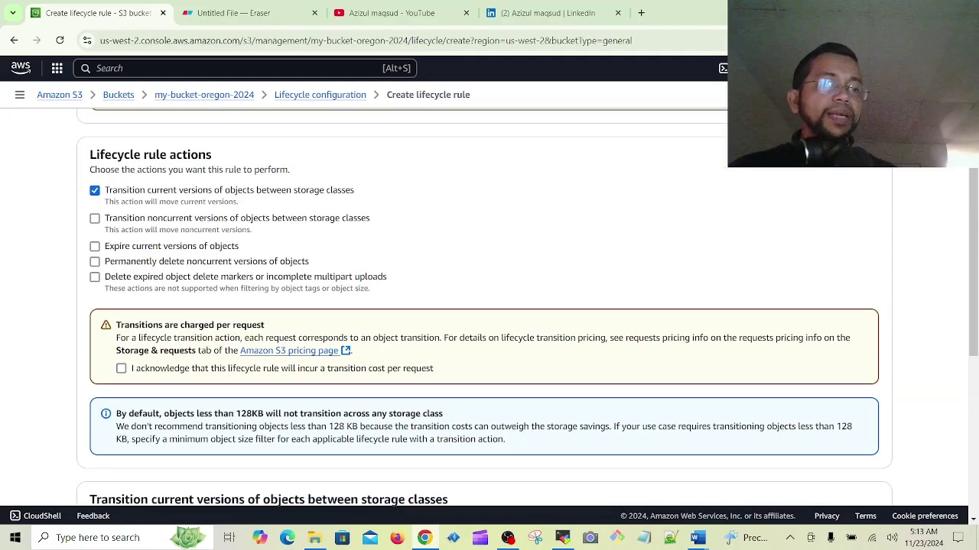
click(121, 368)
Step: Set the first transition to Standard-IA at 30 days after object creation
scroll(489, 306, down, 2)
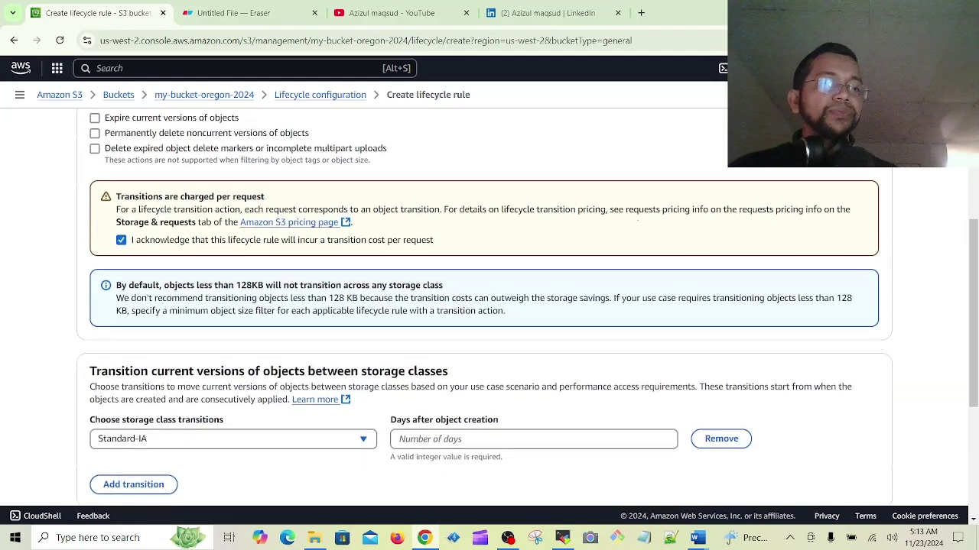
scroll(490, 306, down, 2)
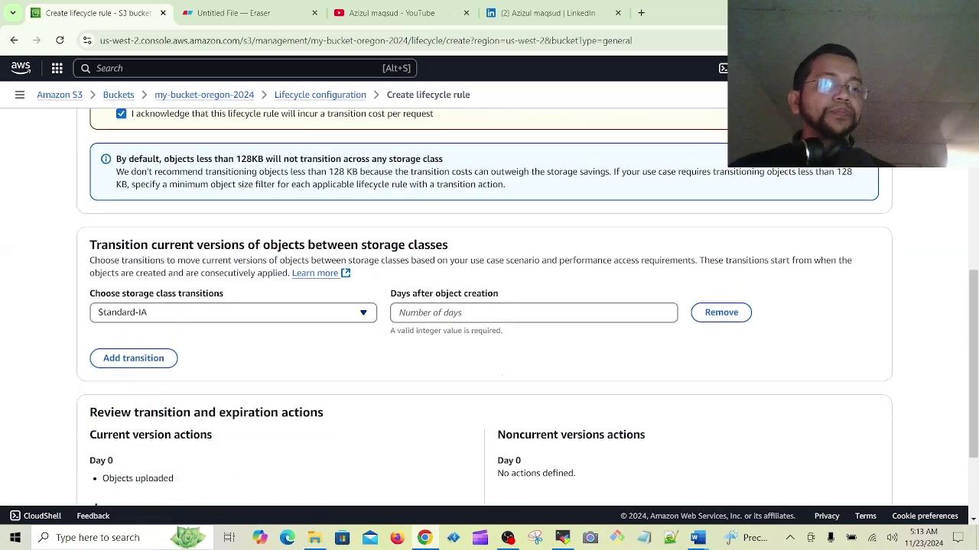
scroll(489, 306, down, 1)
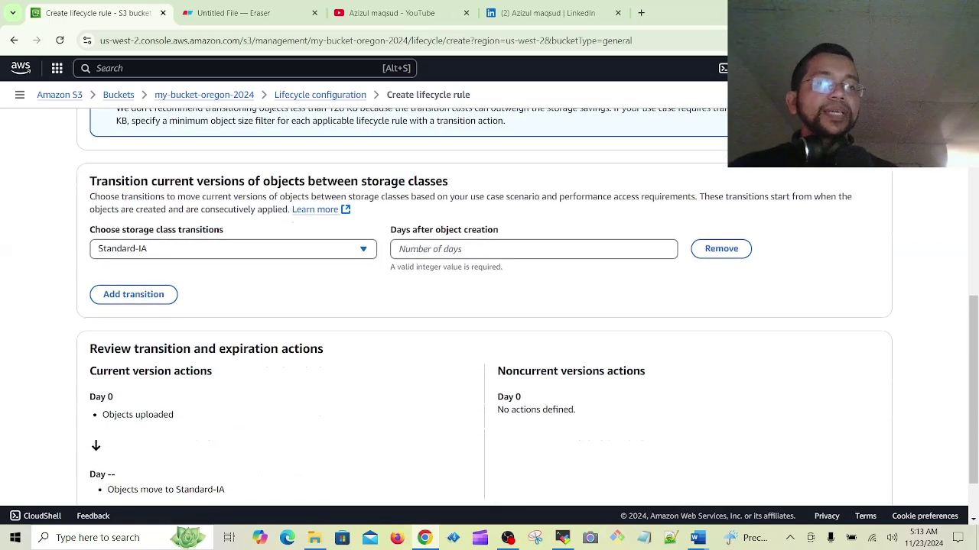
click(229, 249)
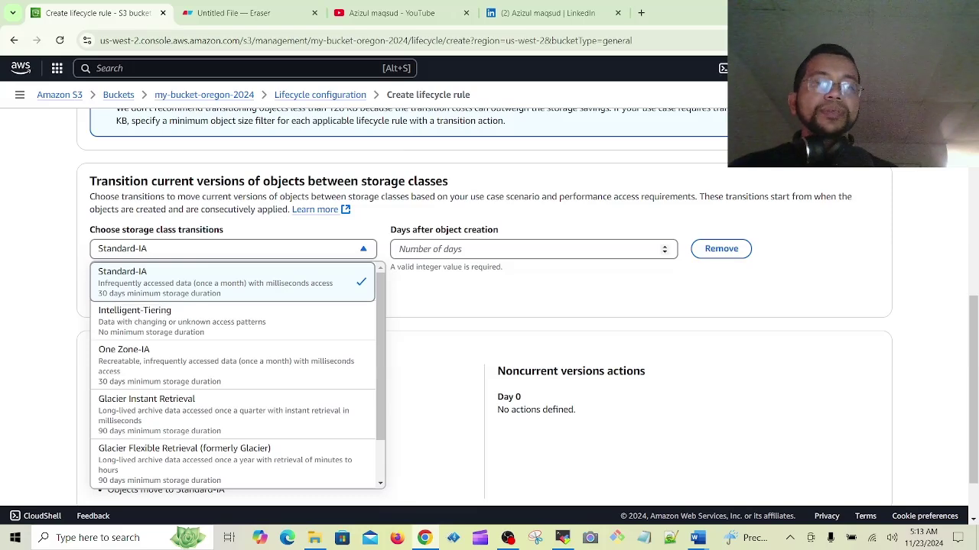
click(229, 281)
click(400, 249)
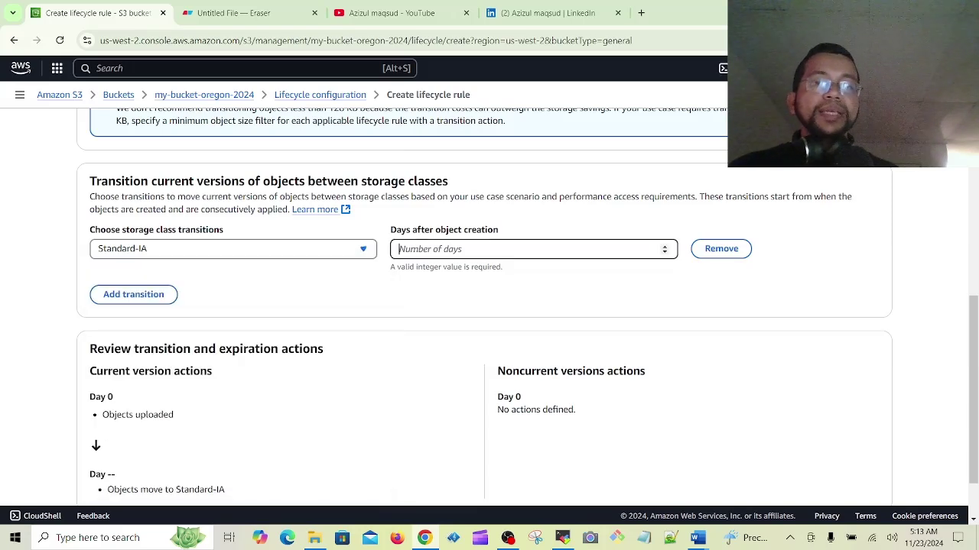
text(30)
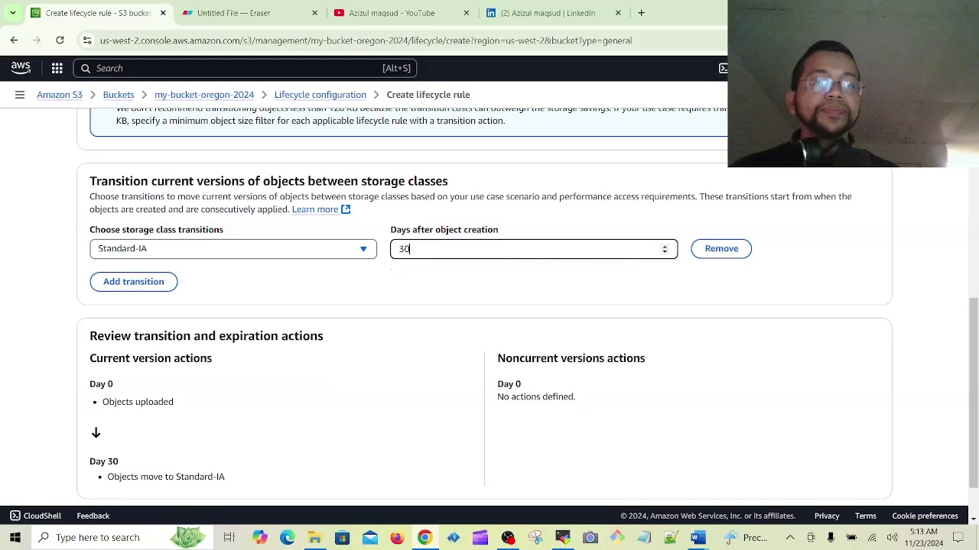
Step: Add a second storage class transition, keeping Intelligent-Tiering as its storage class
click(133, 281)
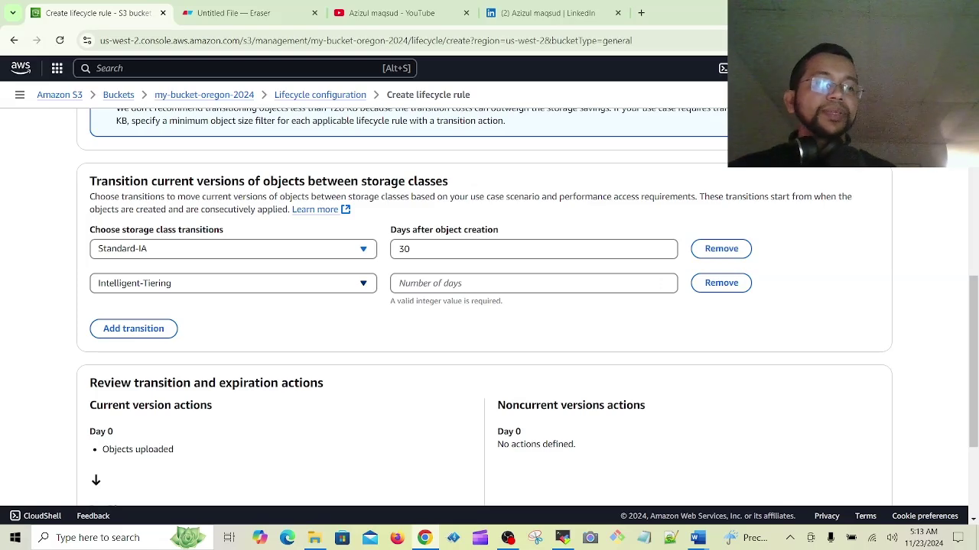
click(233, 283)
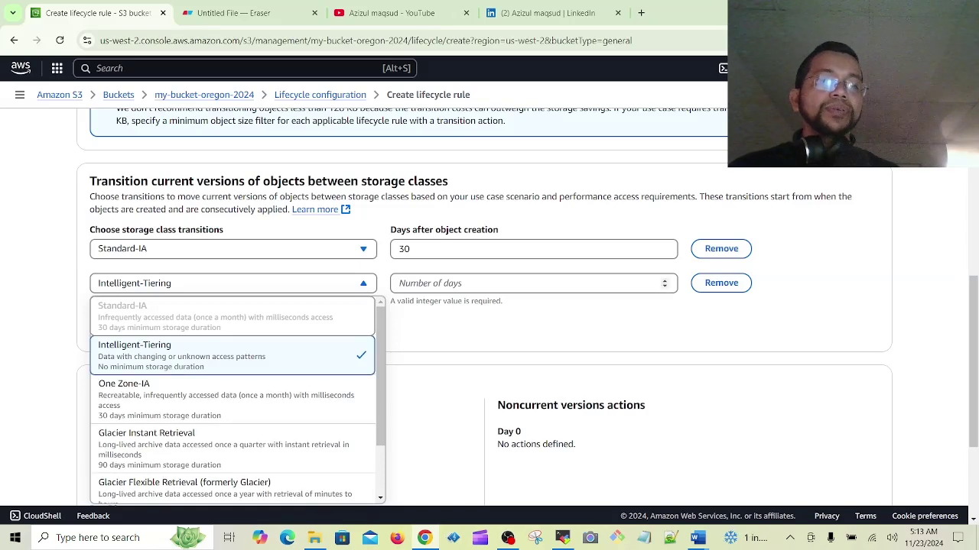
click(533, 282)
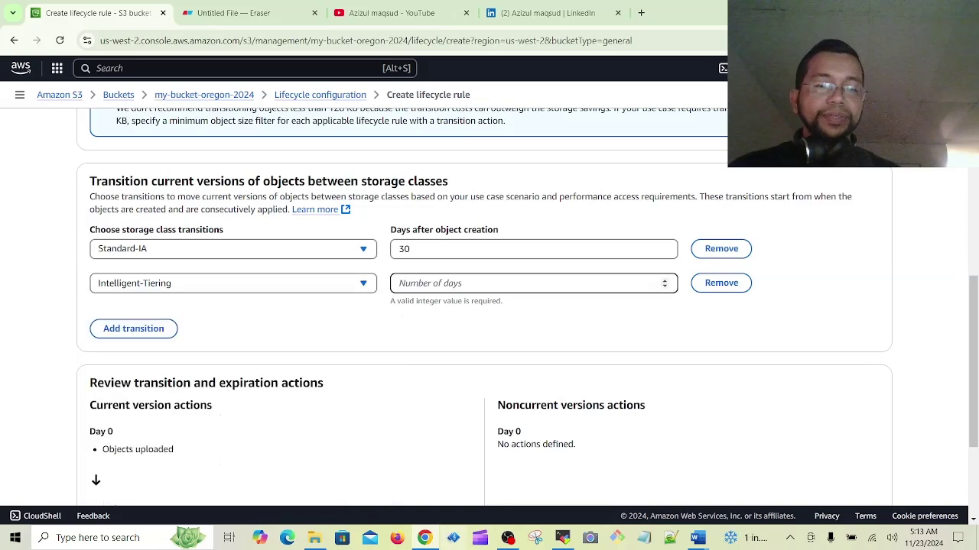
Step: Switch to the s3 lifecycle document in Word and look up the transition schedule in the lifecycle policy JSON
click(696, 538)
scroll(455, 321, down, 5)
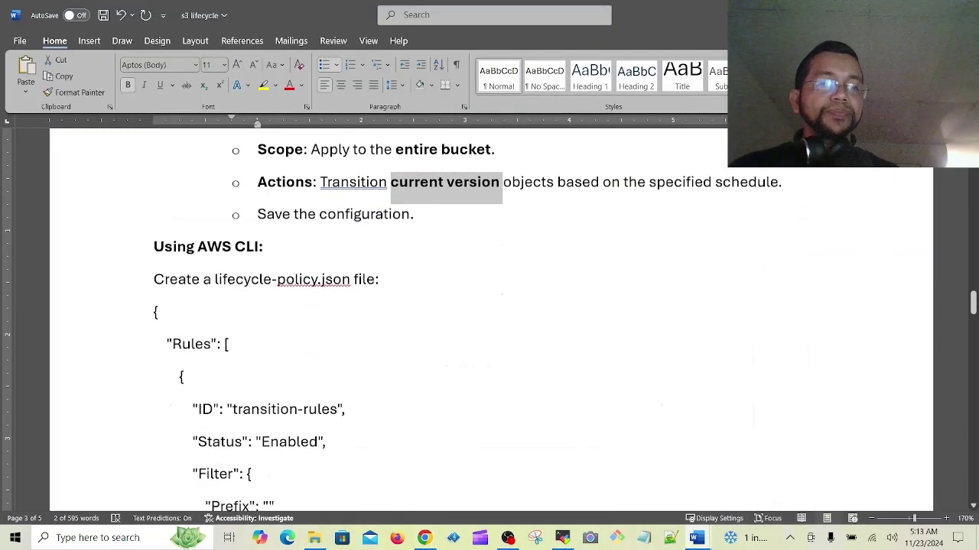
scroll(489, 321, down, 5)
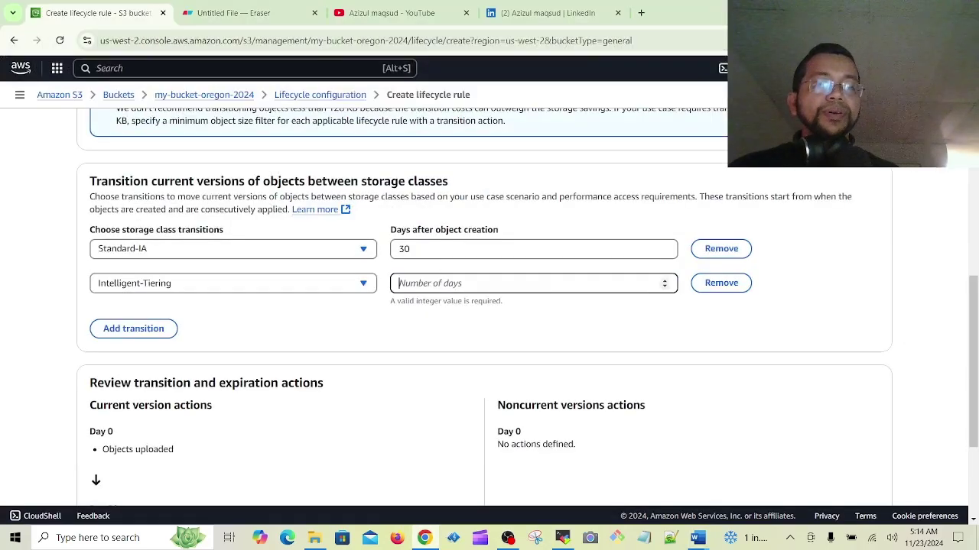
Step: Set the Intelligent-Tiering transition to 70 days and add a One Zone-IA transition at 180 days after object creation
text(70)
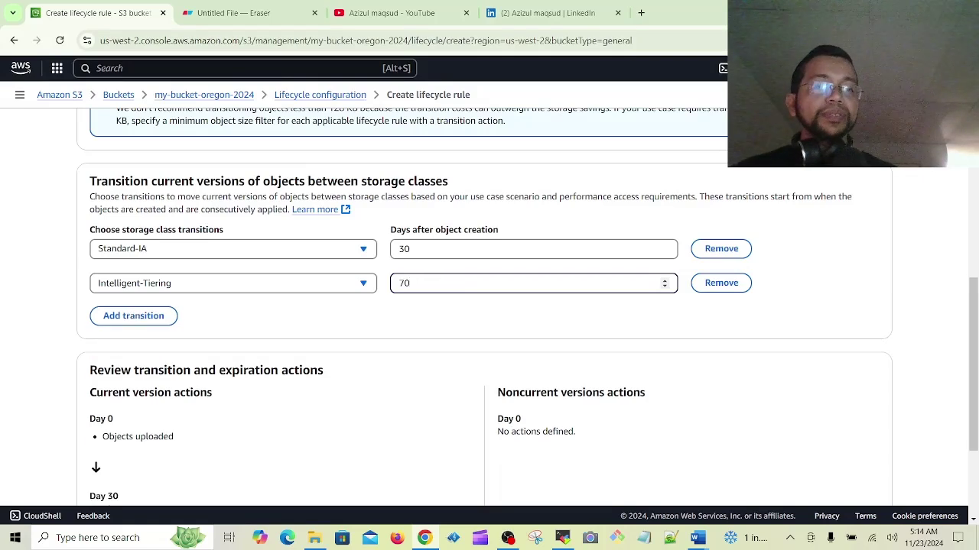
click(133, 316)
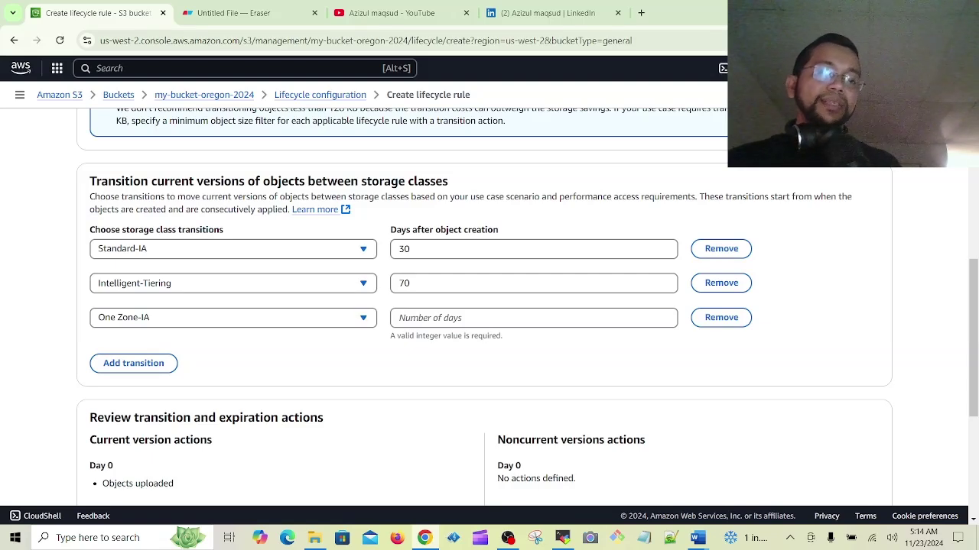
click(656, 318)
text(1)
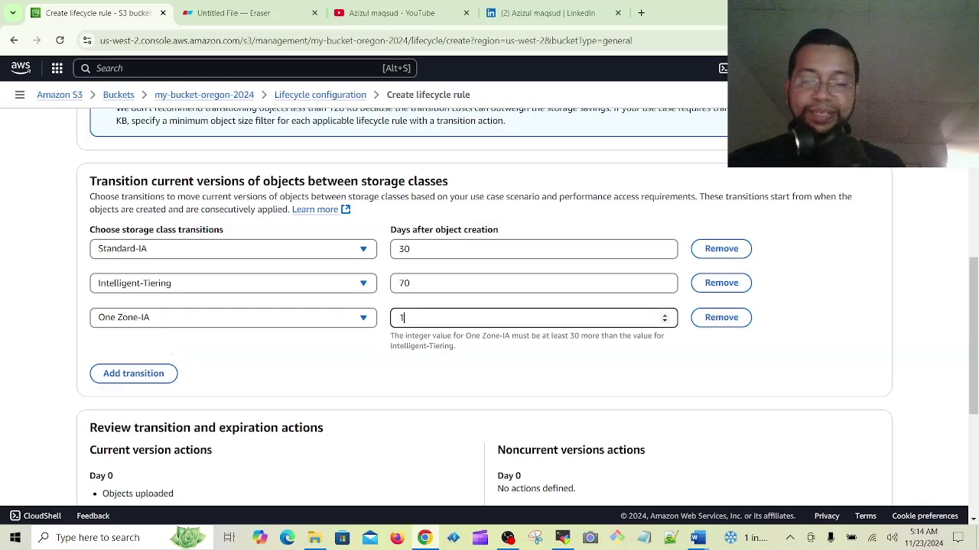
text(80)
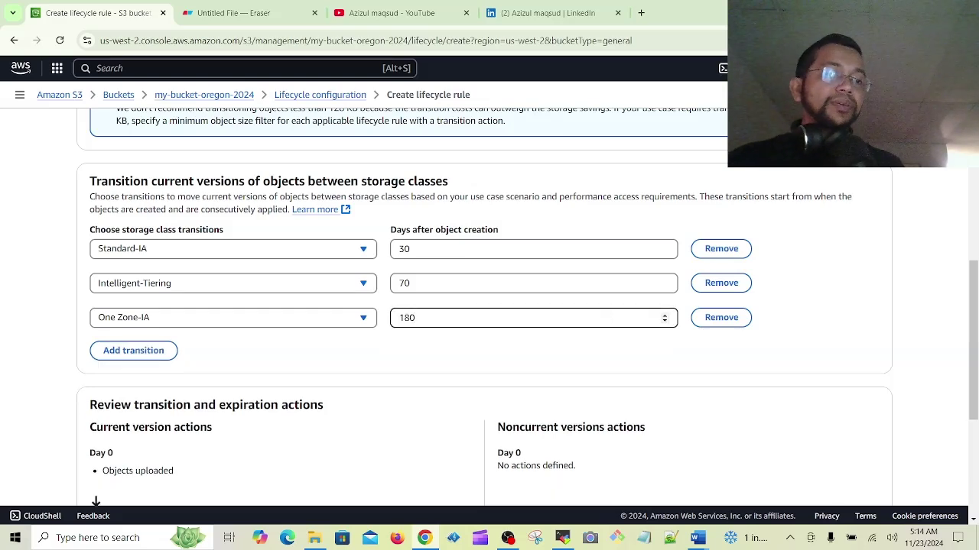
click(363, 317)
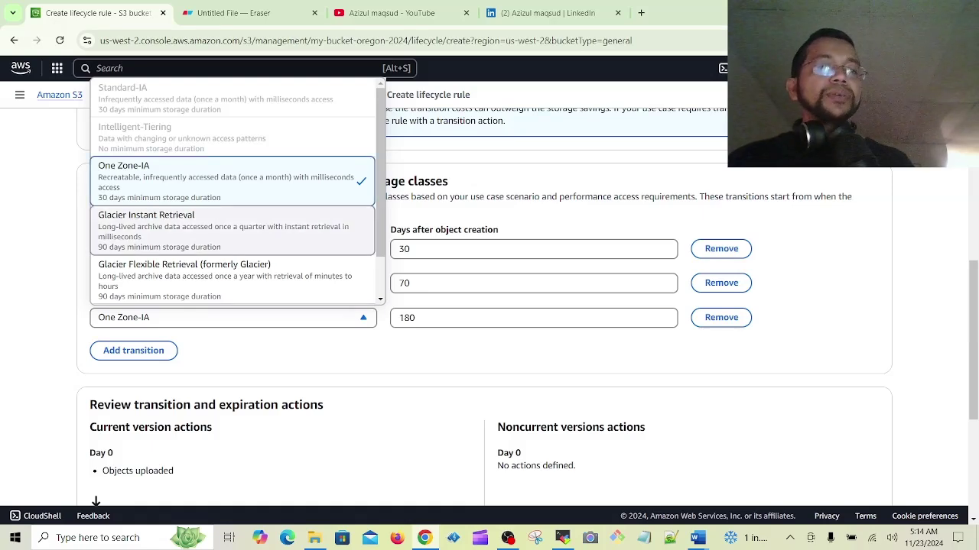
click(412, 349)
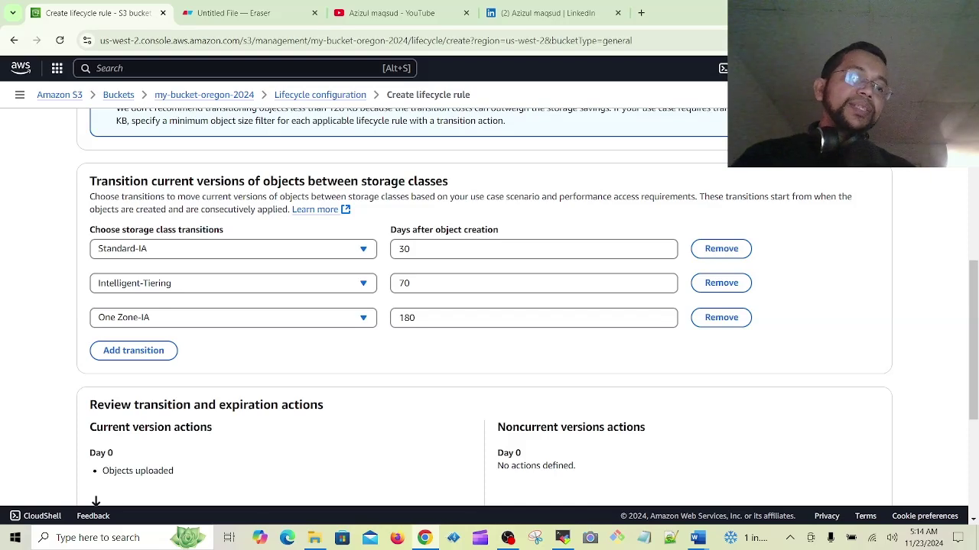
click(153, 283)
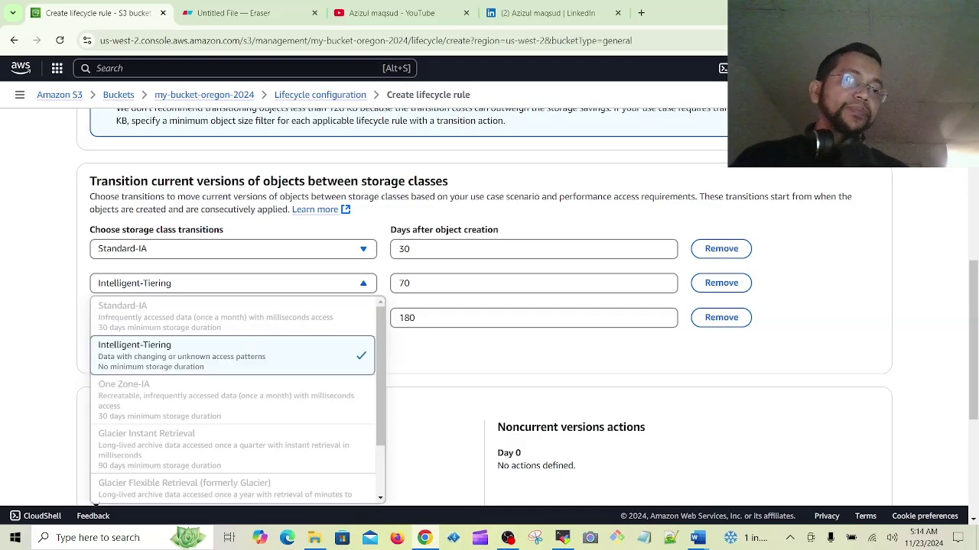
key(Escape)
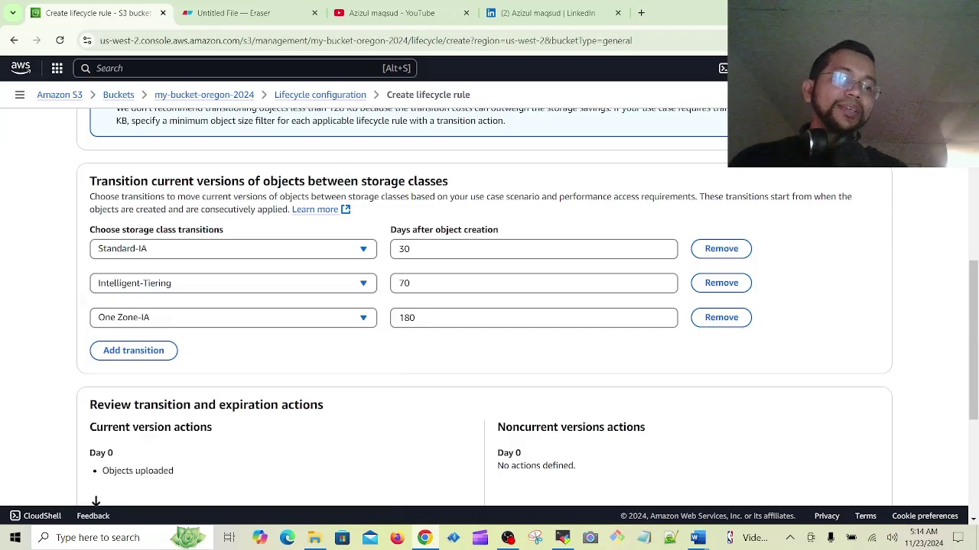
Step: Add a fourth transition to Glacier Flexible Retrieval (formerly Glacier) at 365 days after object creation
click(133, 350)
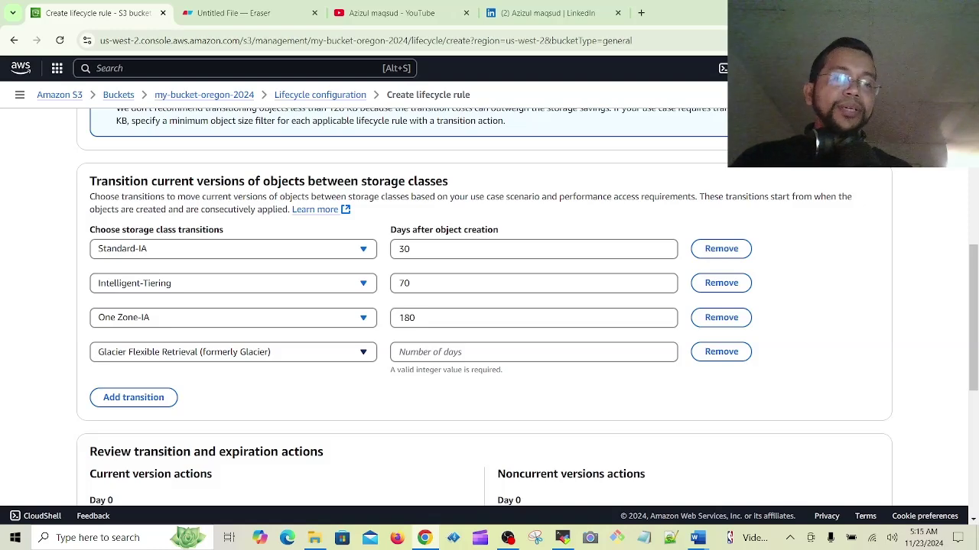
click(233, 352)
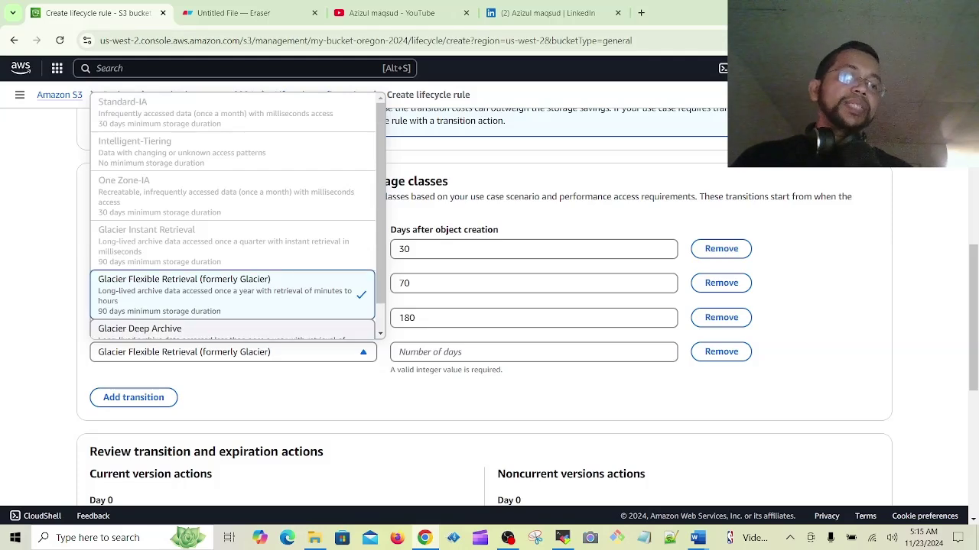
click(233, 353)
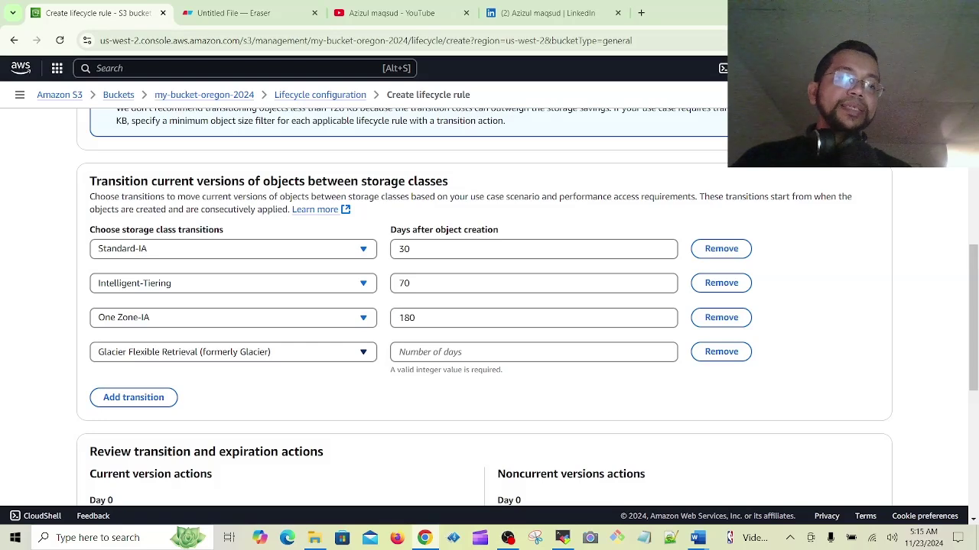
click(534, 353)
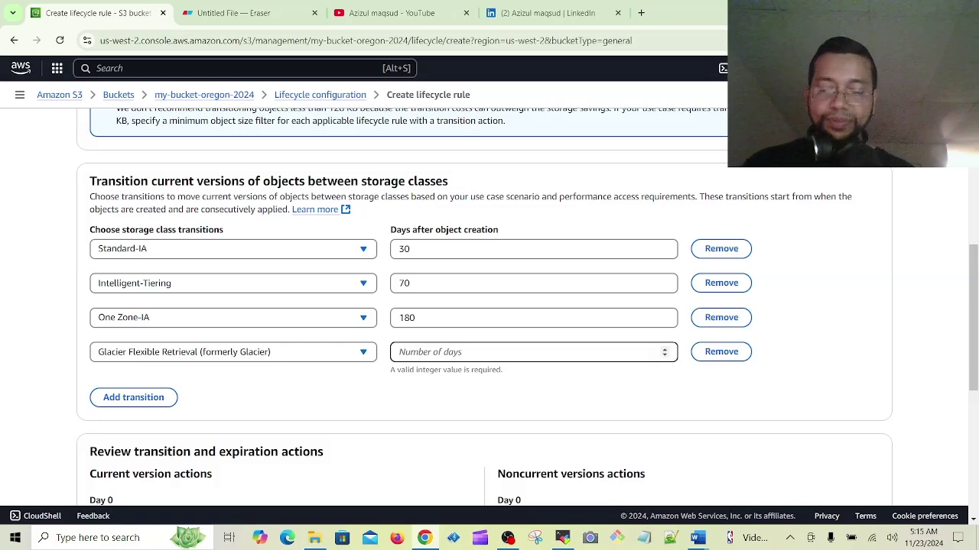
text(365)
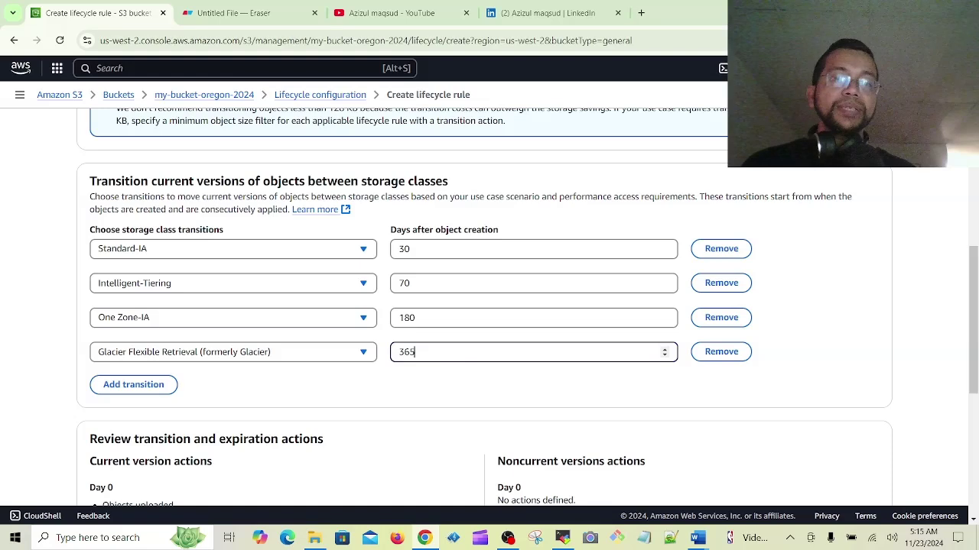
double_click(423, 230)
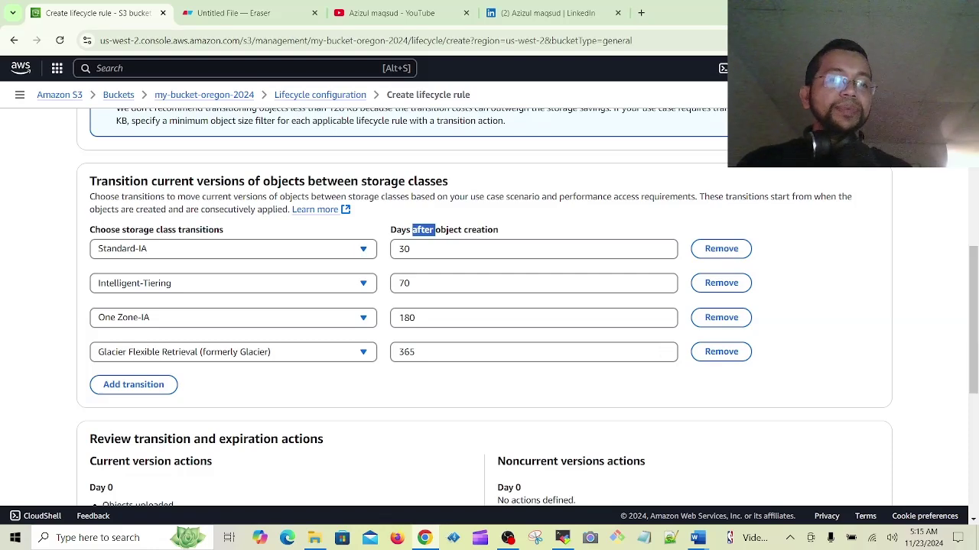
Step: Add a fifth transition to Glacier Deep Archive at 700 days after object creation
click(133, 385)
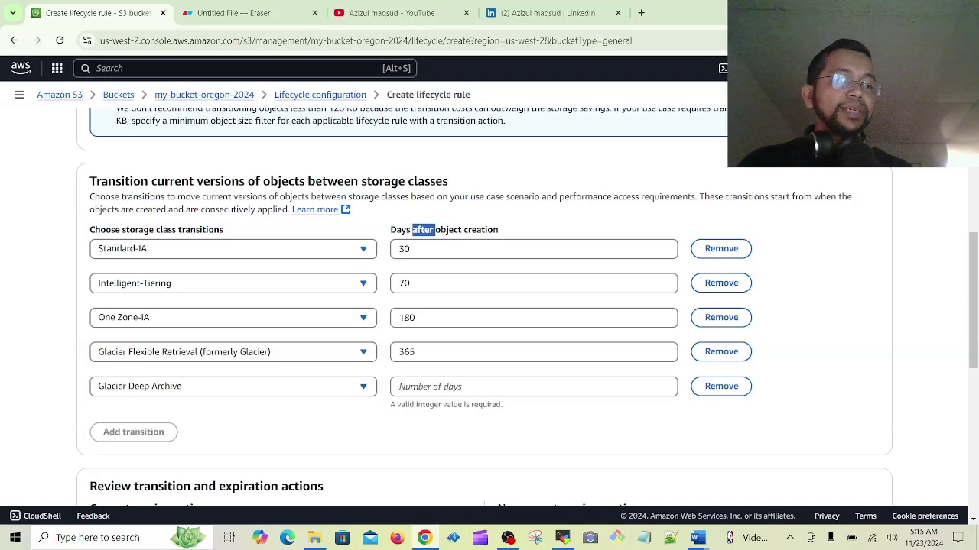
click(133, 386)
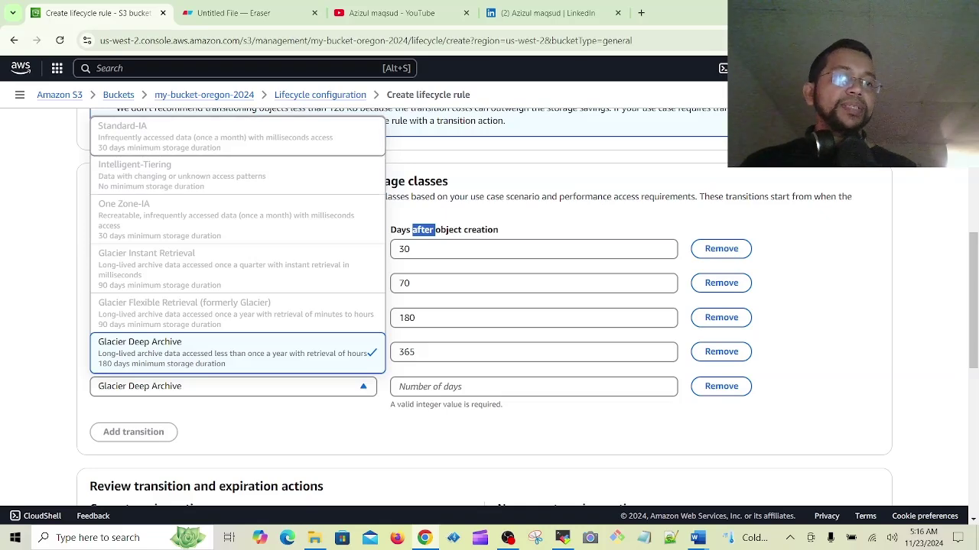
key(Down)
key(Down)
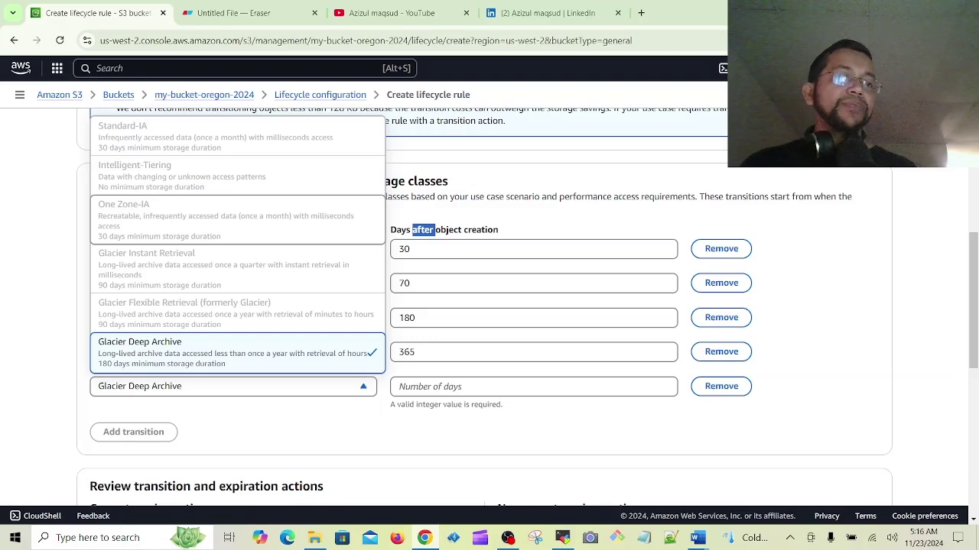
key(Up)
key(Up)
key(Down)
key(Down)
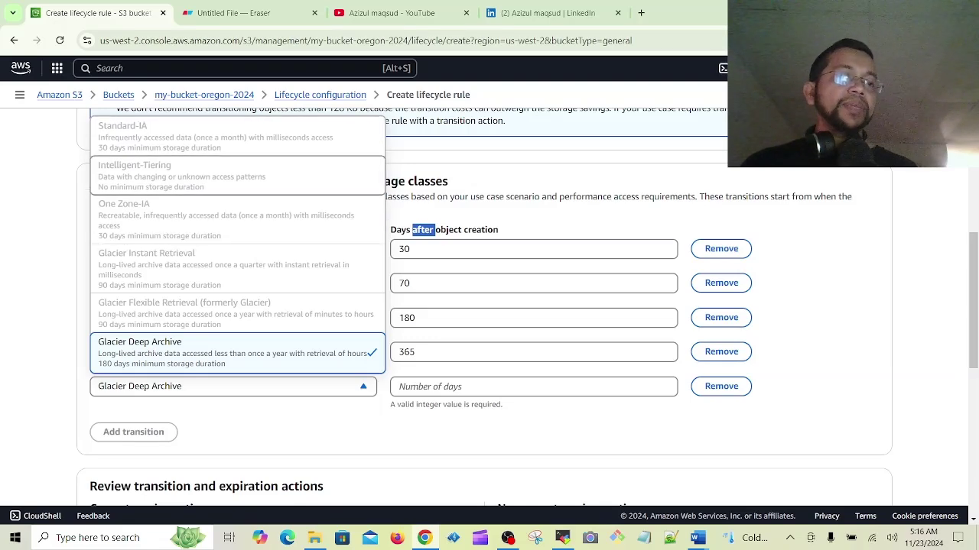
key(Down)
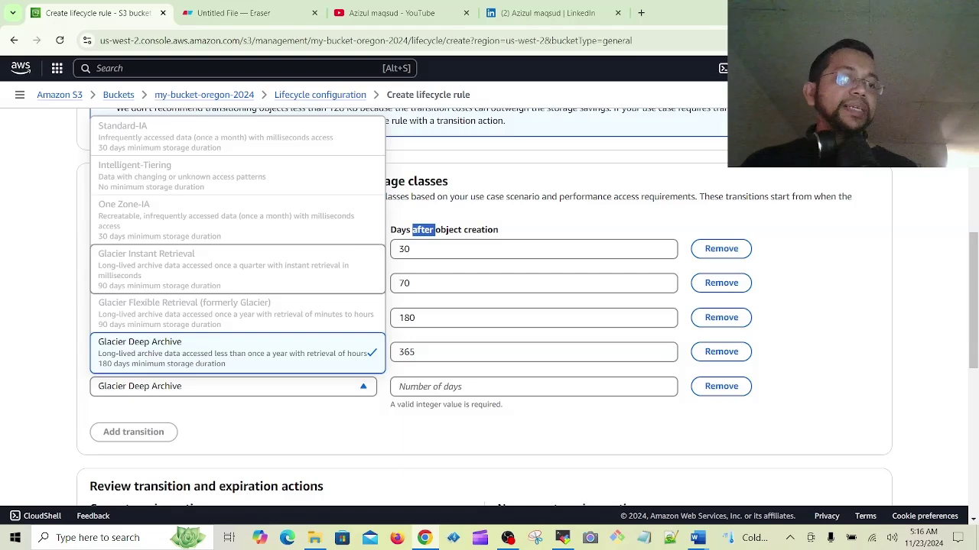
key(Down)
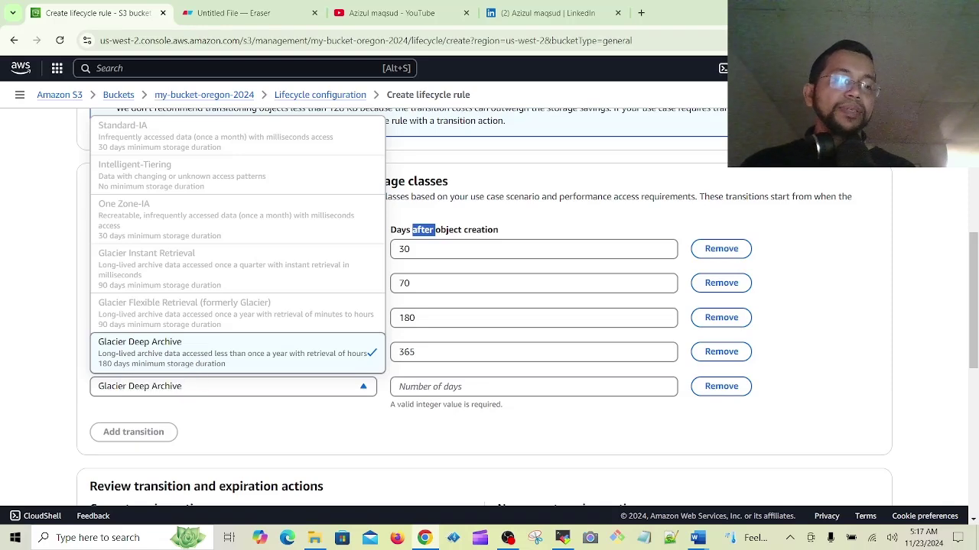
click(534, 387)
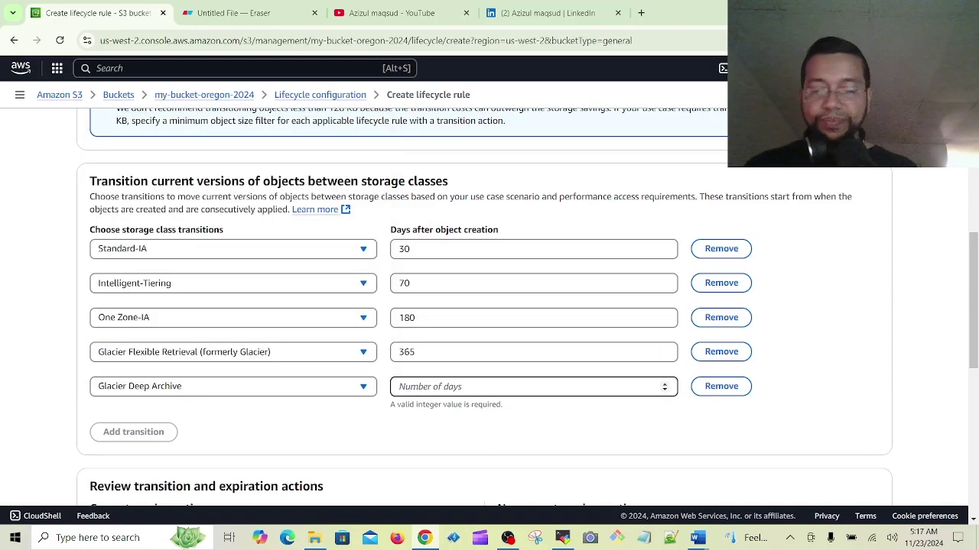
text(700)
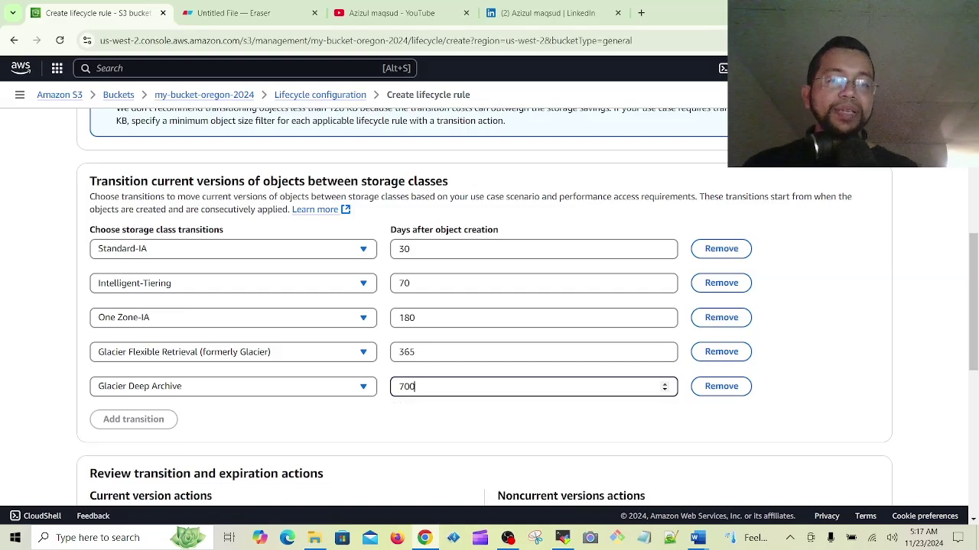
Step: Compare the configured transitions with the storage lifecycle diagram in Eraser and review the day-by-day current version actions in the S3 console
scroll(489, 306, down, 2)
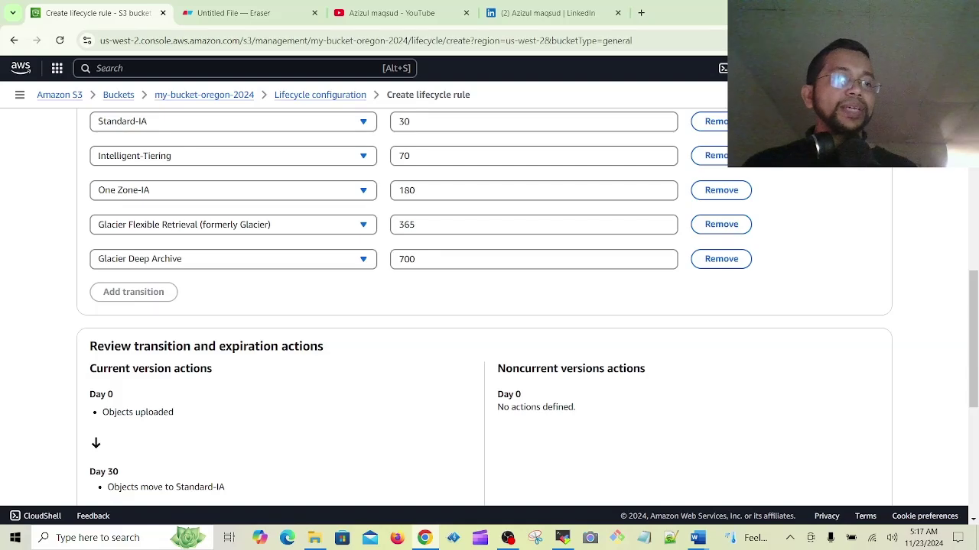
scroll(490, 306, up, 1)
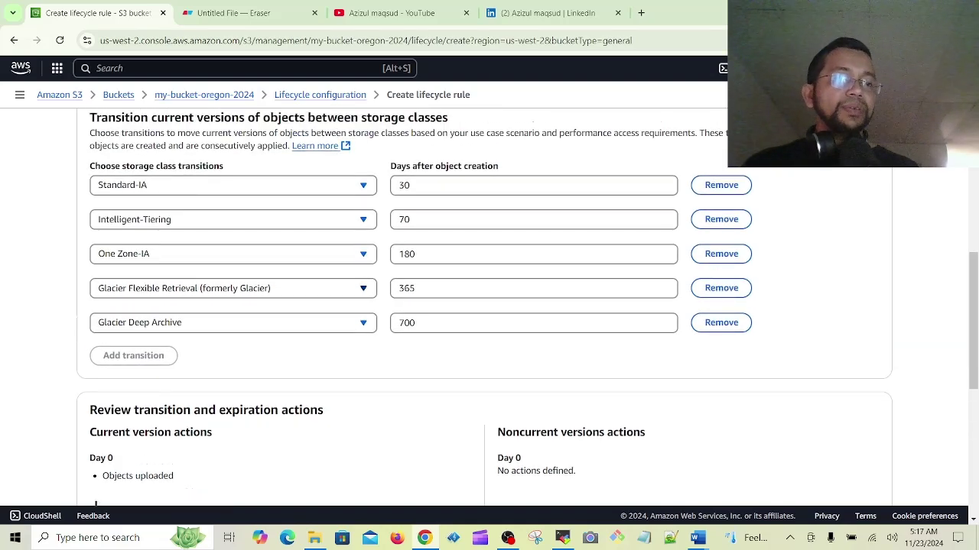
key(ctrl+Tab)
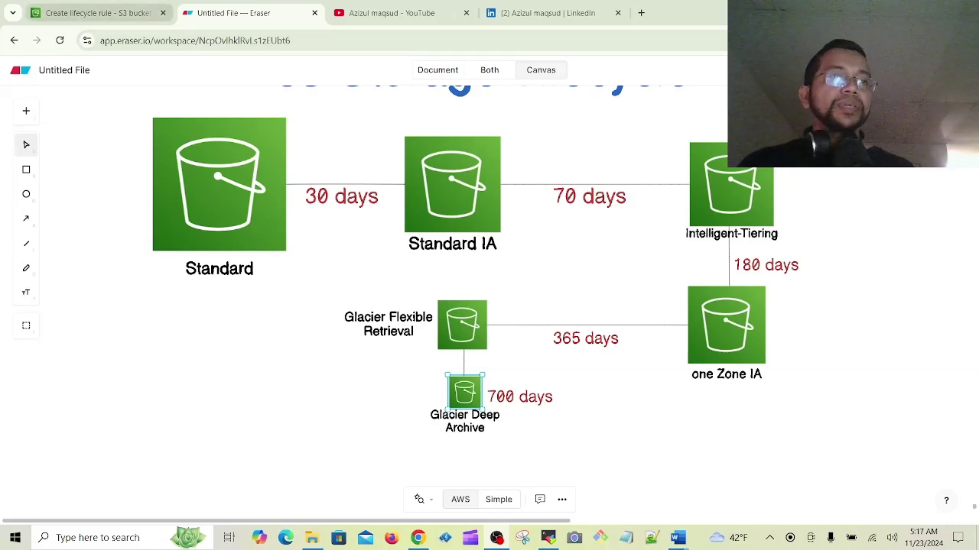
click(91, 13)
scroll(166, 322, down, 2)
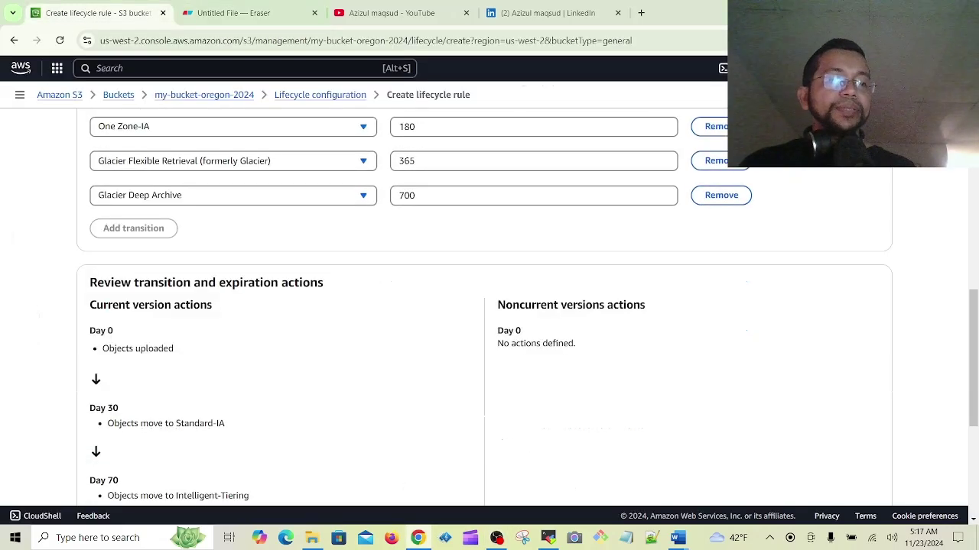
scroll(489, 306, down, 2)
scroll(489, 306, down, 1)
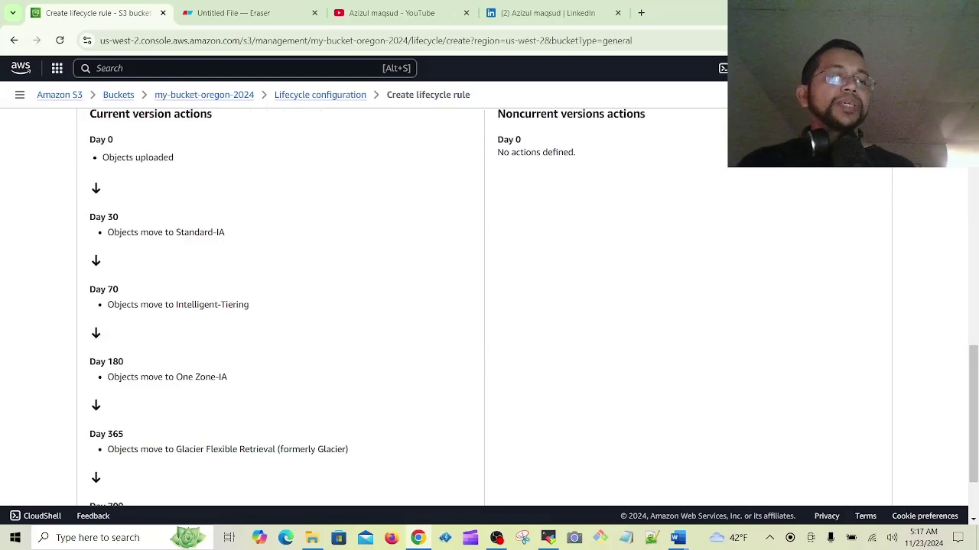
scroll(489, 306, down, 1)
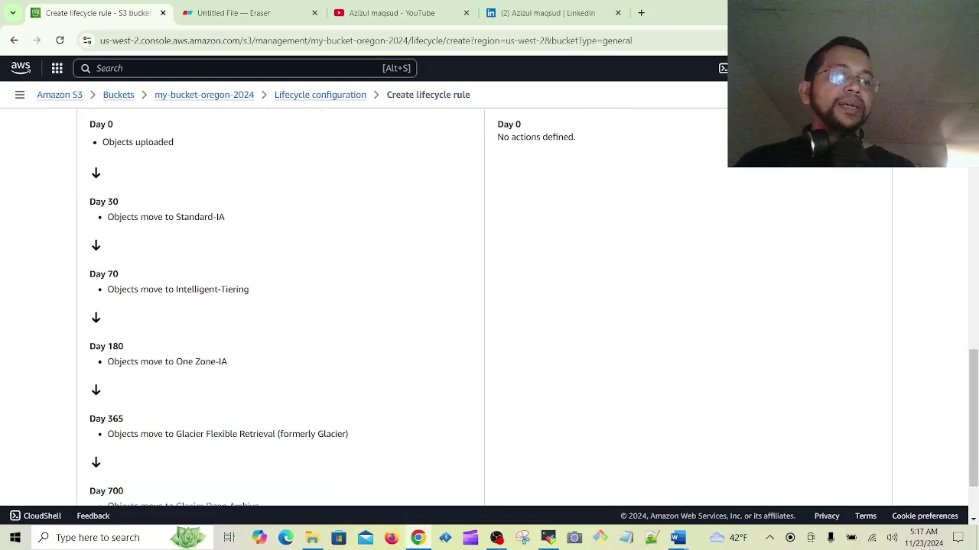
scroll(489, 306, down, 1)
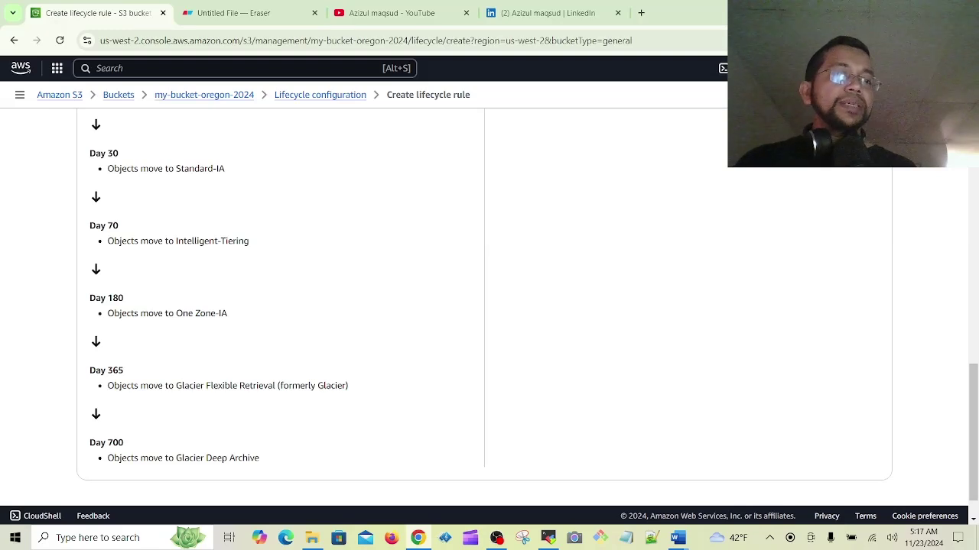
double_click(220, 168)
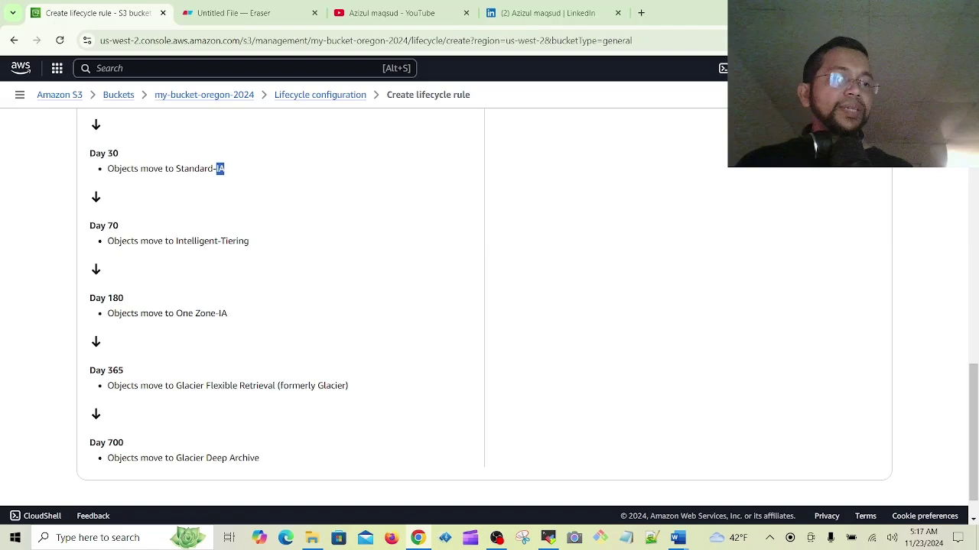
Step: Create the lifecycle rule with the configured transitions and dismiss the success notification
scroll(489, 306, down, 1)
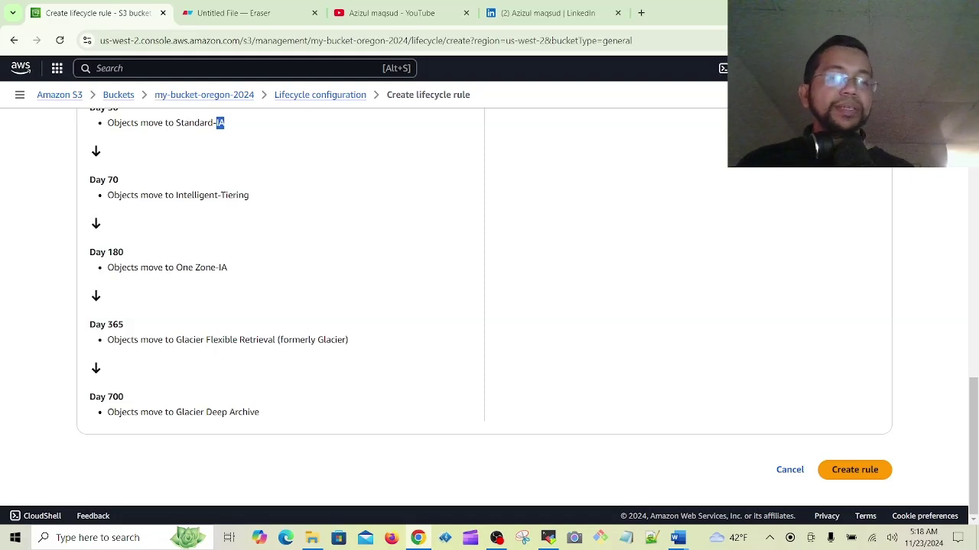
click(854, 471)
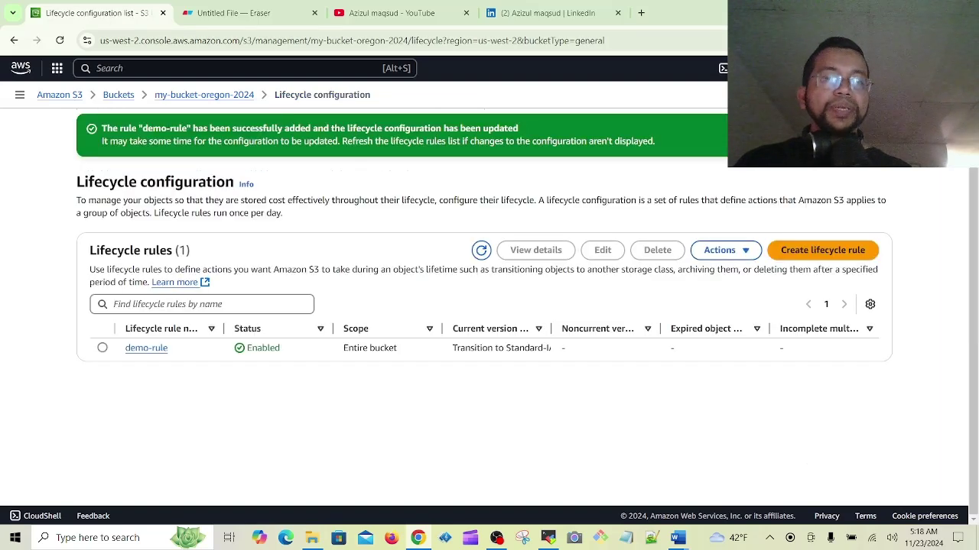
click(877, 129)
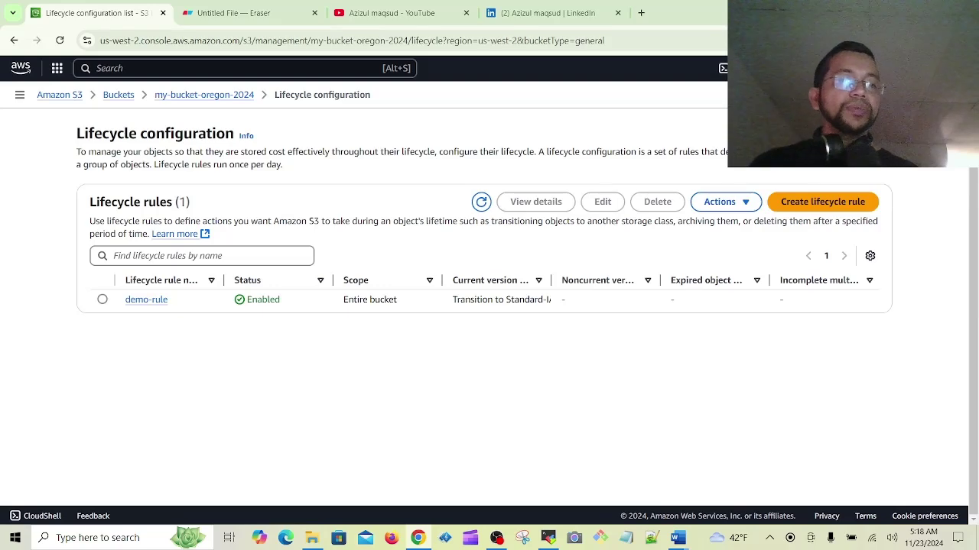
Step: Open the details of demo-rule and review its transition and expiration actions
click(101, 299)
click(146, 299)
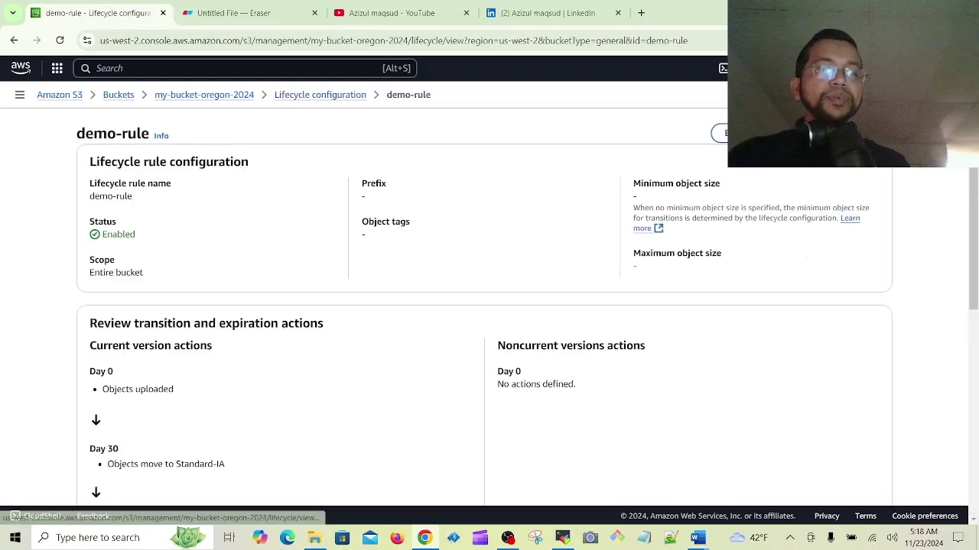
scroll(489, 306, down, 5)
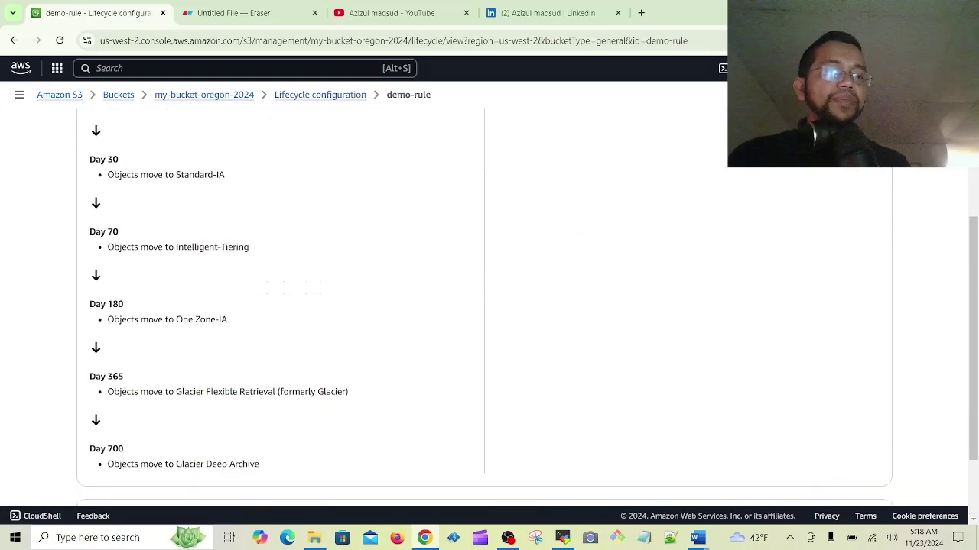
Step: Open demo-rule for editing, set its Intelligent-Tiering transition to 90 days after object creation, and review the revised timeline
scroll(489, 306, up, 5)
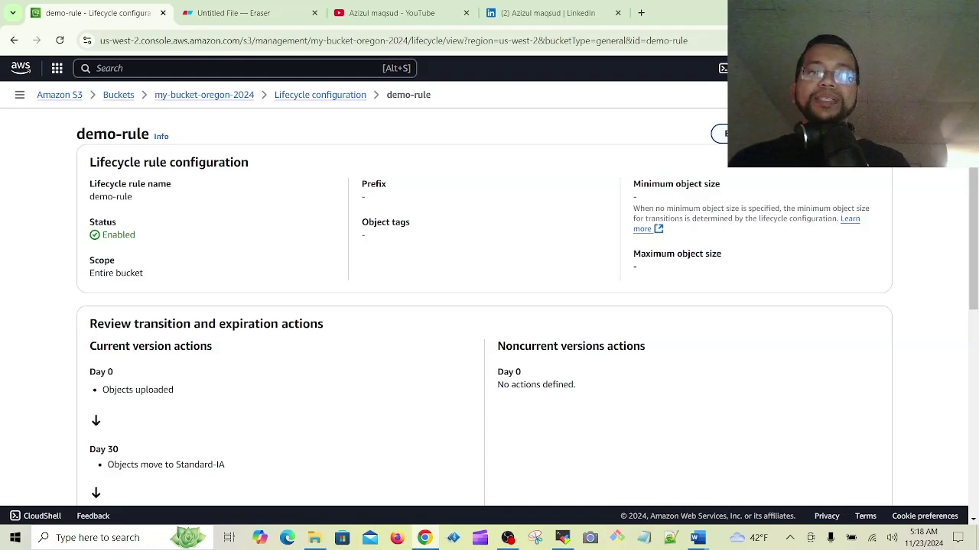
click(719, 133)
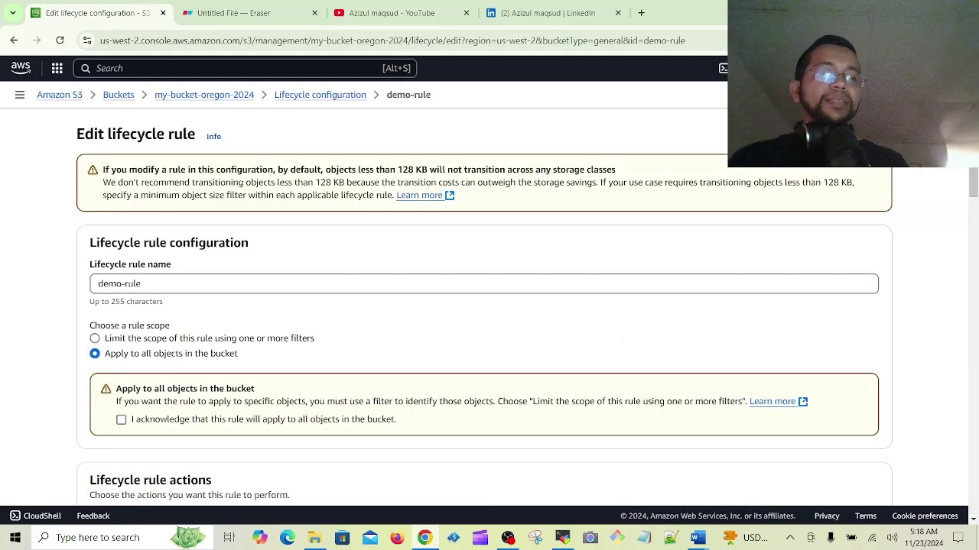
scroll(489, 305, down, 6)
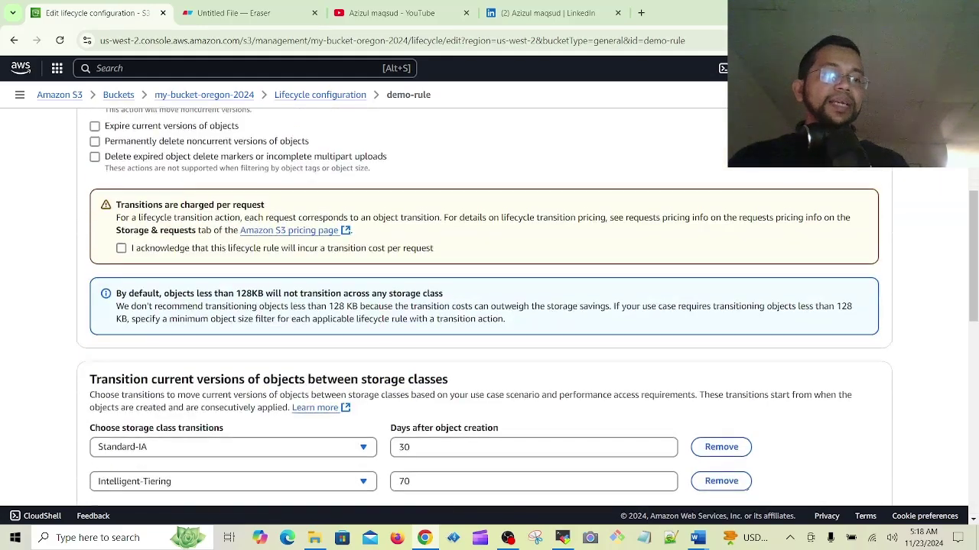
scroll(490, 306, down, 5)
scroll(489, 305, up, 2)
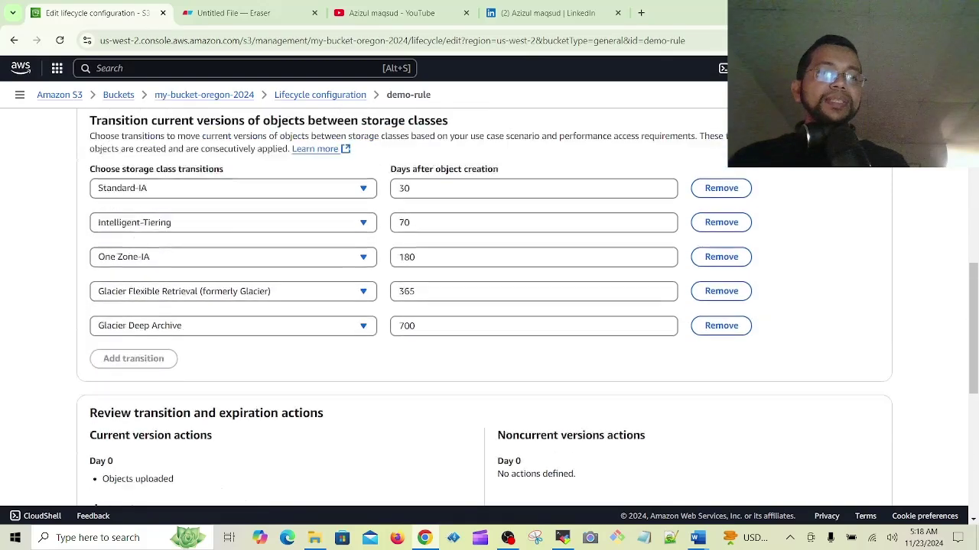
scroll(664, 291, up, 1)
scroll(663, 291, down, 2)
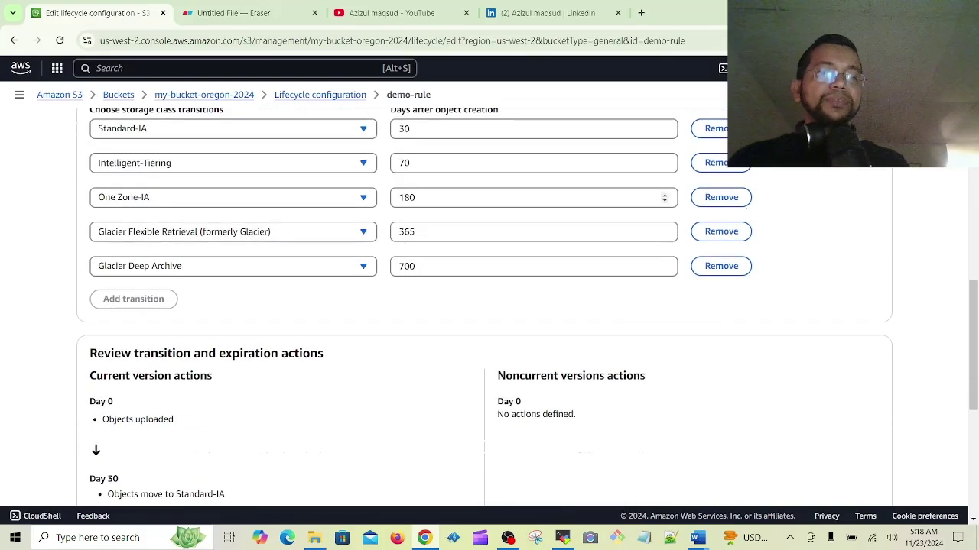
scroll(664, 230, up, 2)
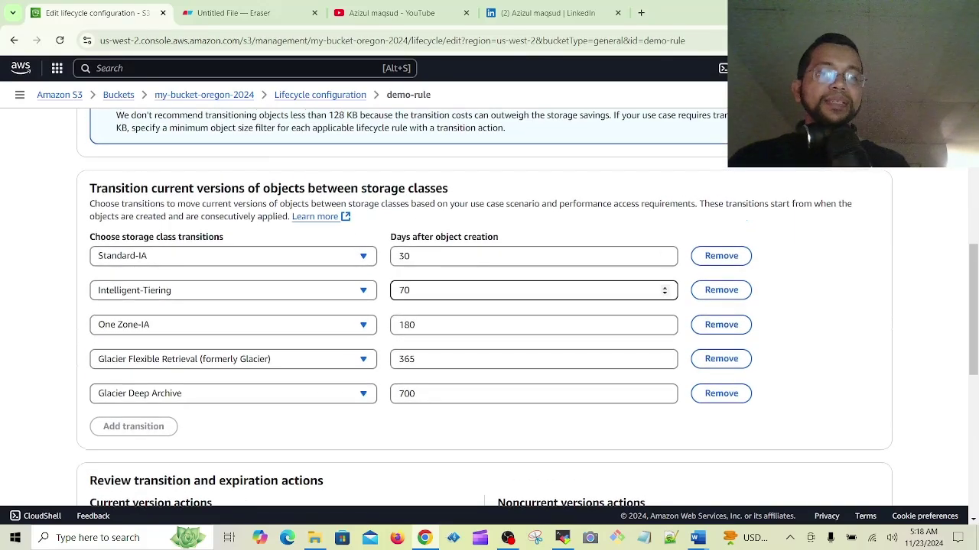
key(BackSpace)
key(BackSpace)
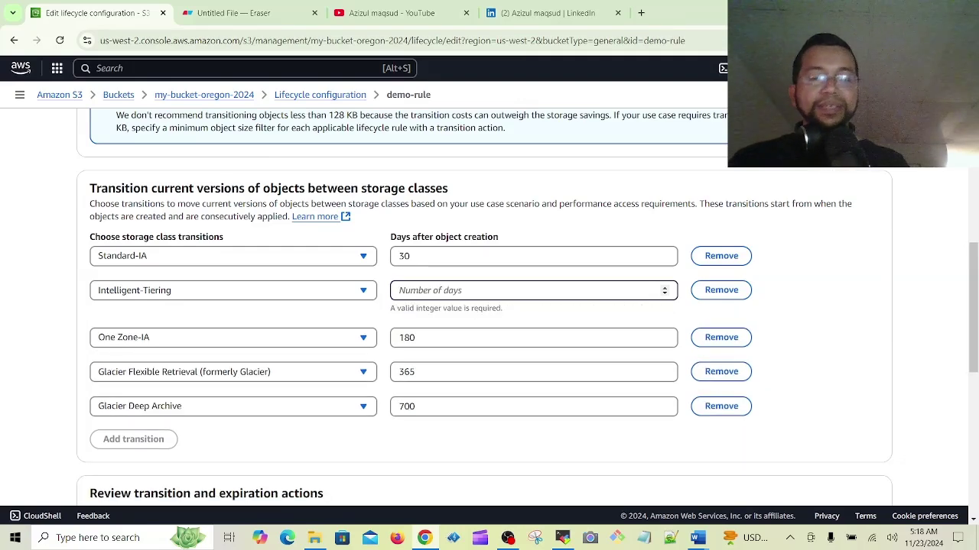
text(90)
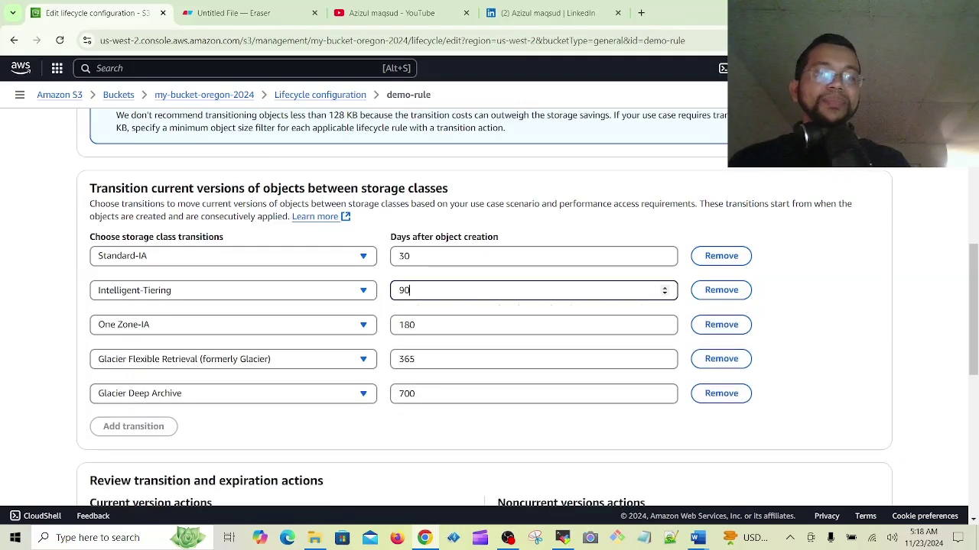
click(535, 429)
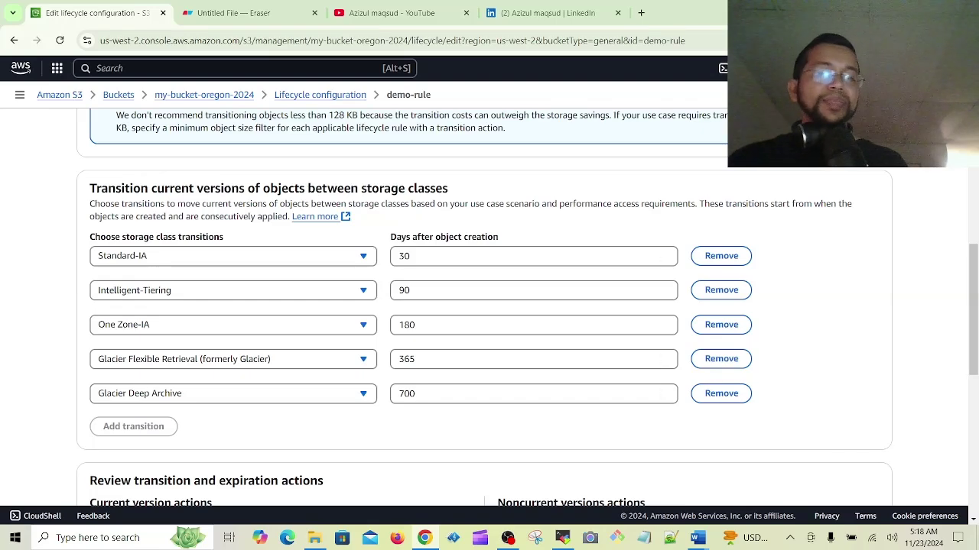
scroll(489, 305, down, 3)
scroll(489, 306, down, 5)
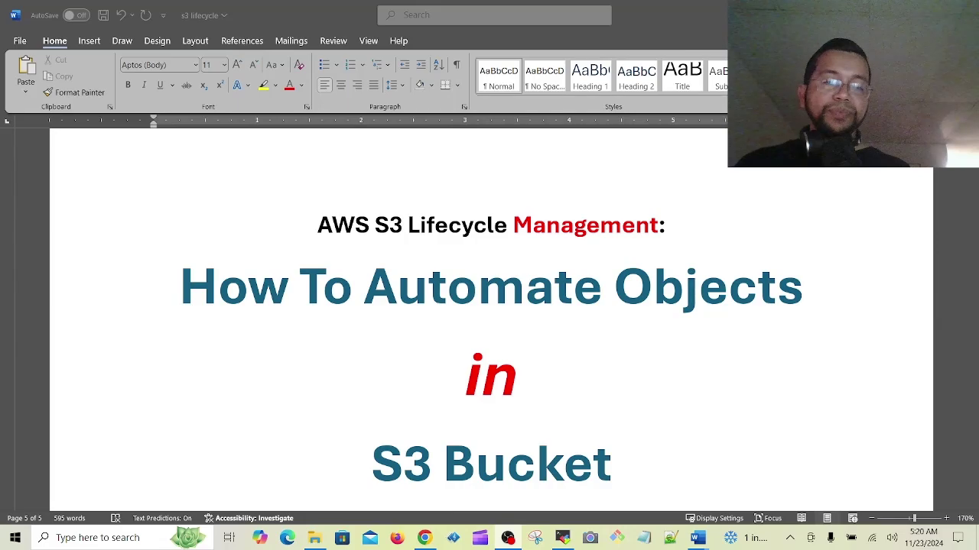
Step: Switch back to the S3 console, leave the rule edit unsaved, and delete demo-rule from the bucket's lifecycle configuration
key(alt+Tab)
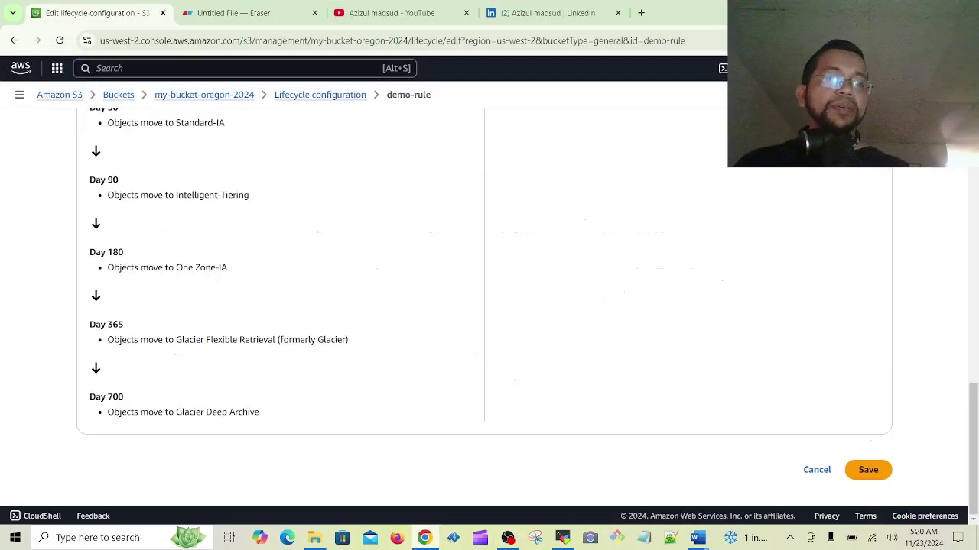
scroll(490, 306, up, 10)
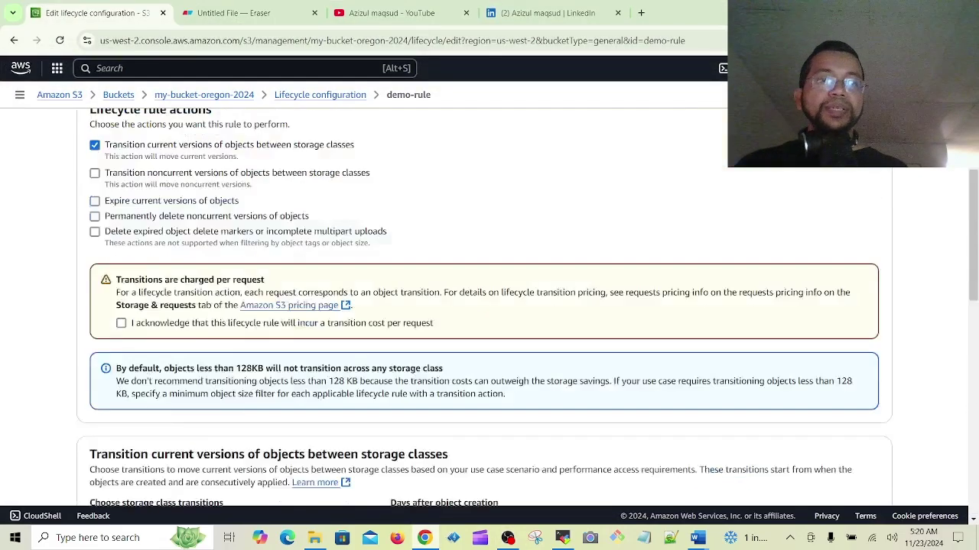
scroll(489, 306, up, 5)
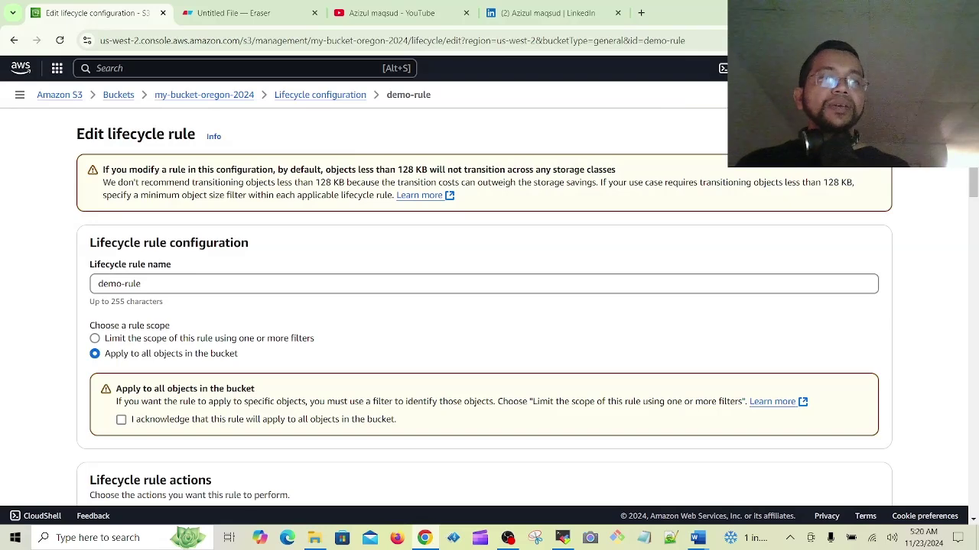
click(320, 94)
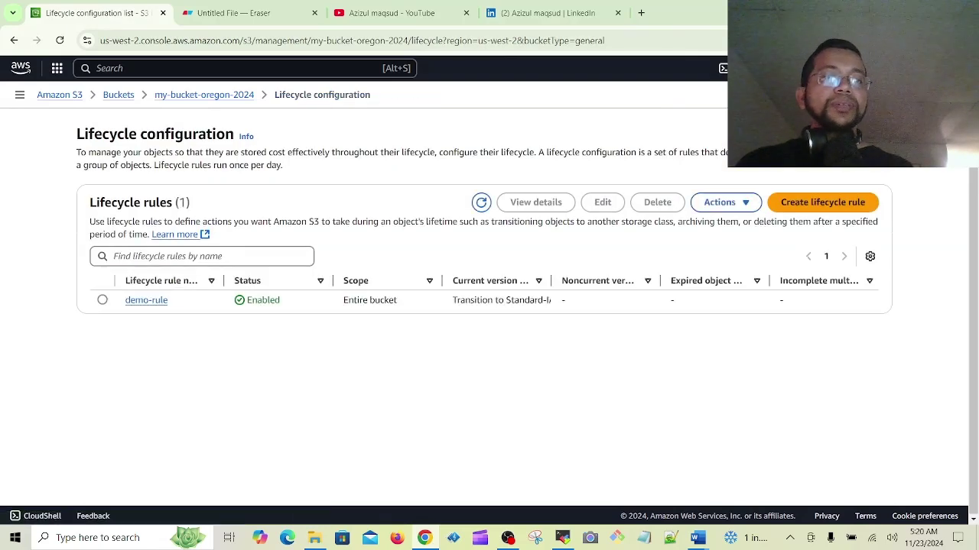
click(102, 300)
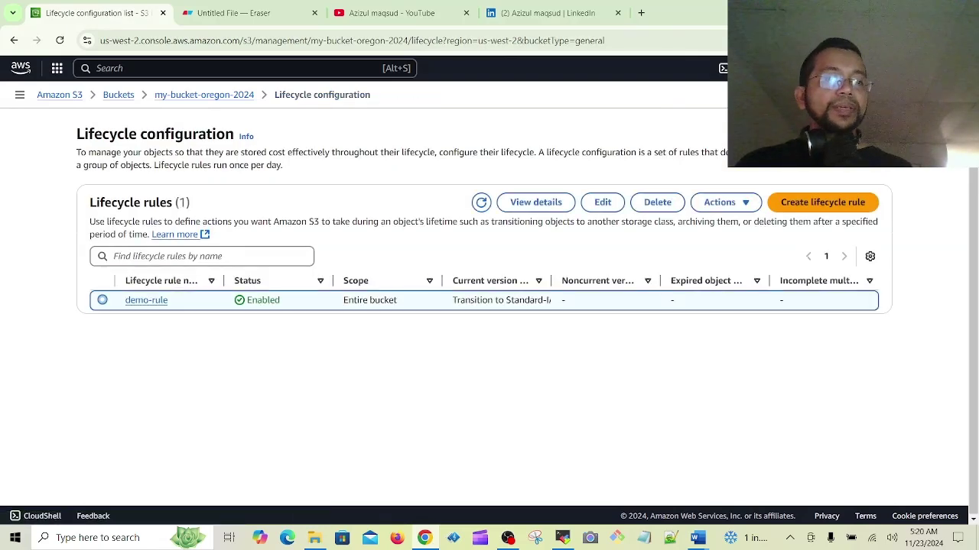
click(656, 202)
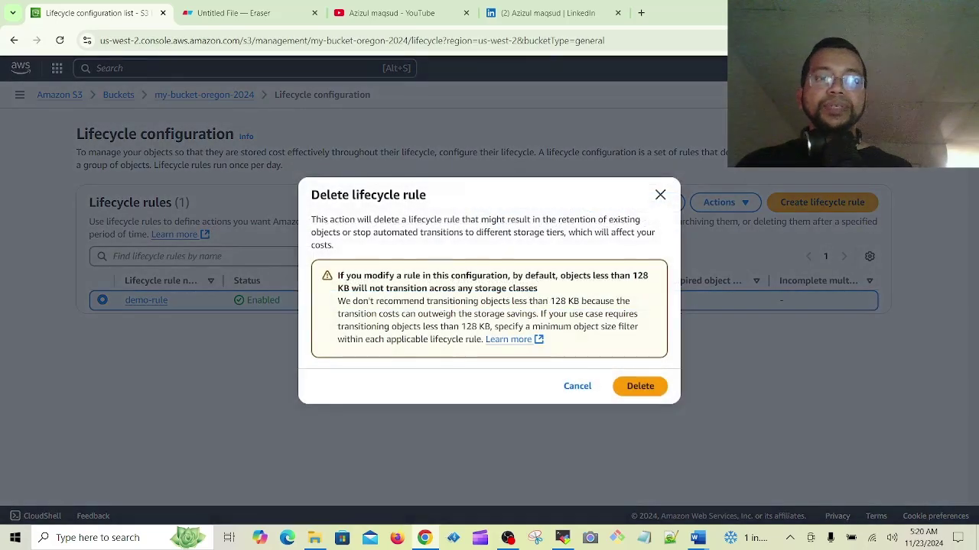
click(640, 386)
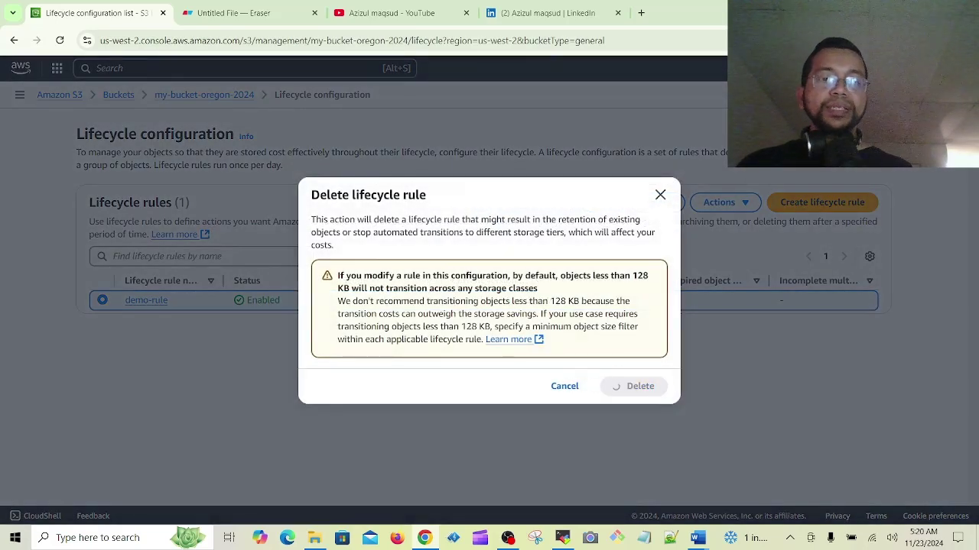